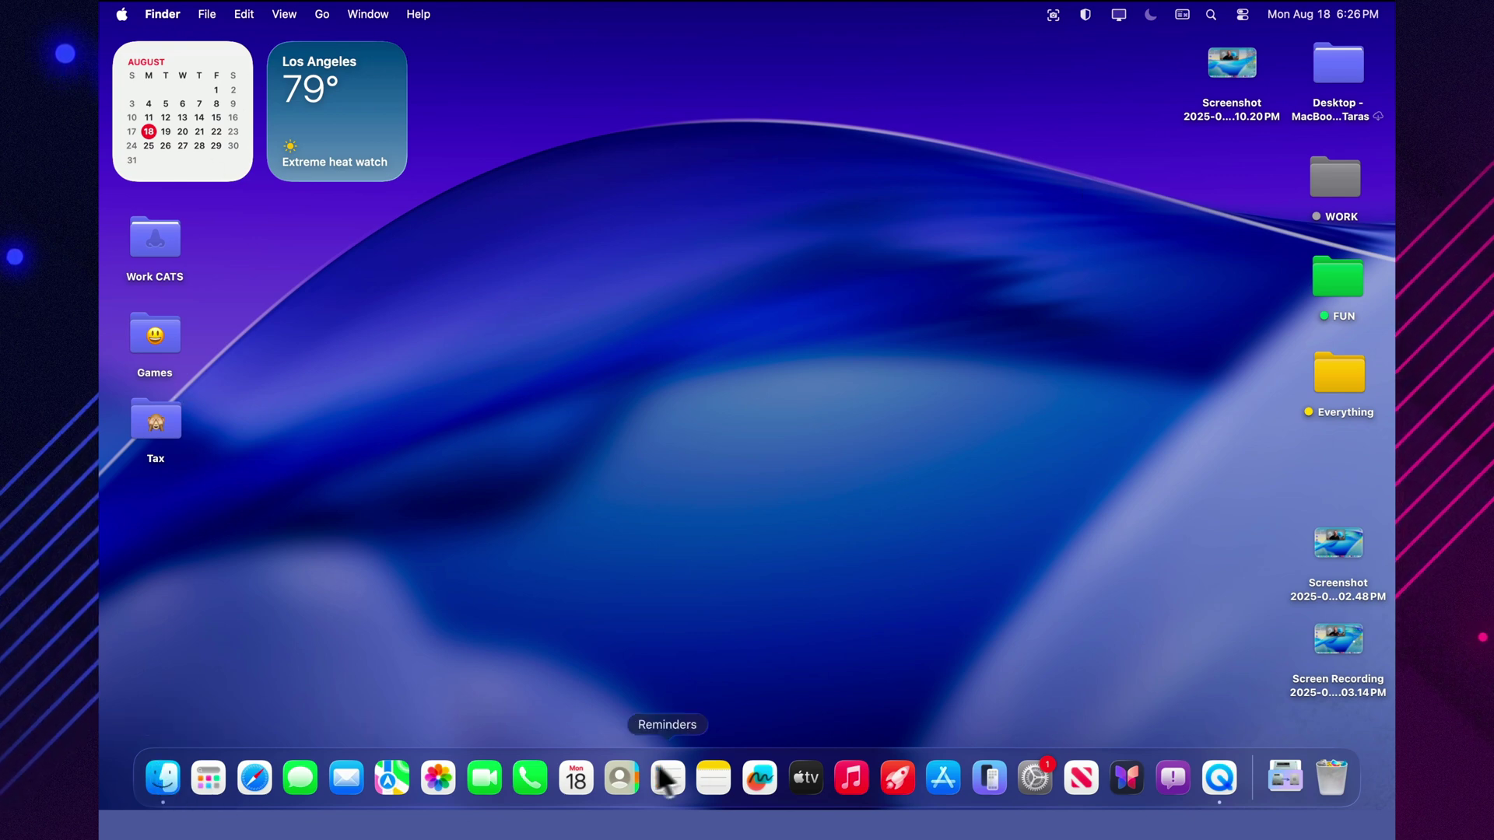
- Open the available macOS Tahoe 26 Beta 7 update in Software Update and review its description
left_click(1024, 766)
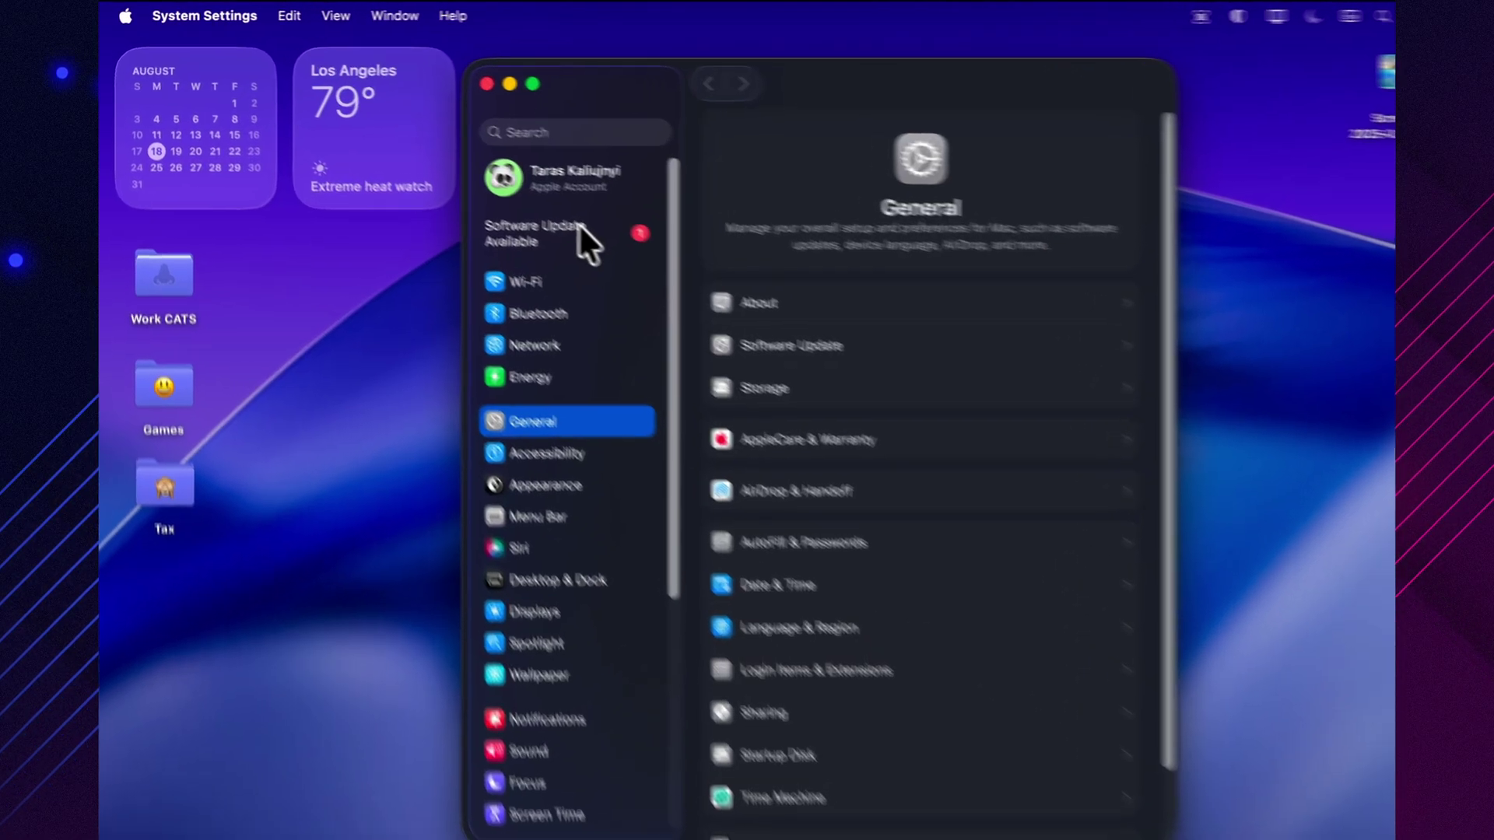
left_click(515, 198)
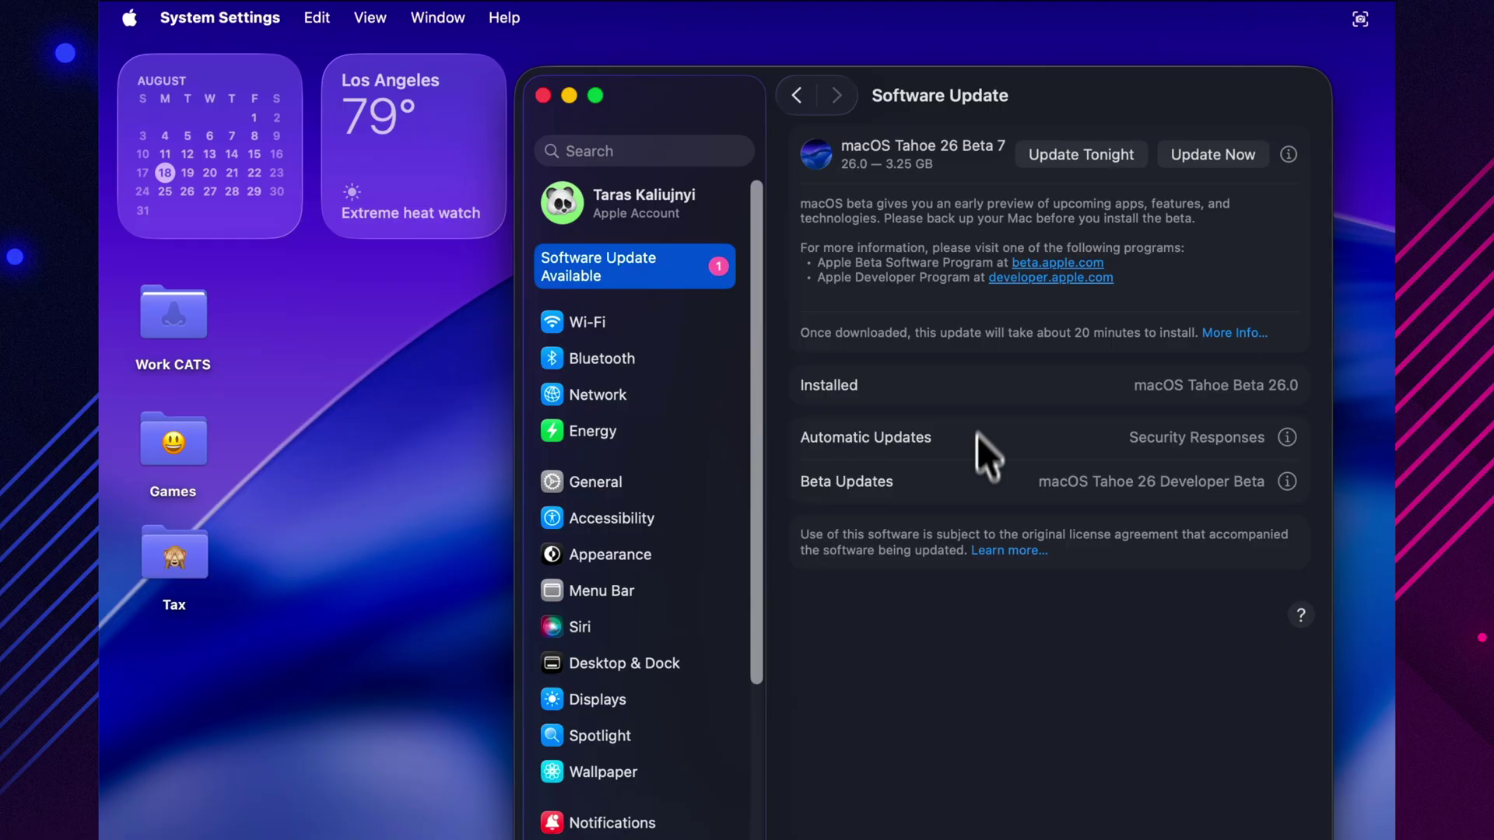
left_click_drag(809, 203, 1217, 284)
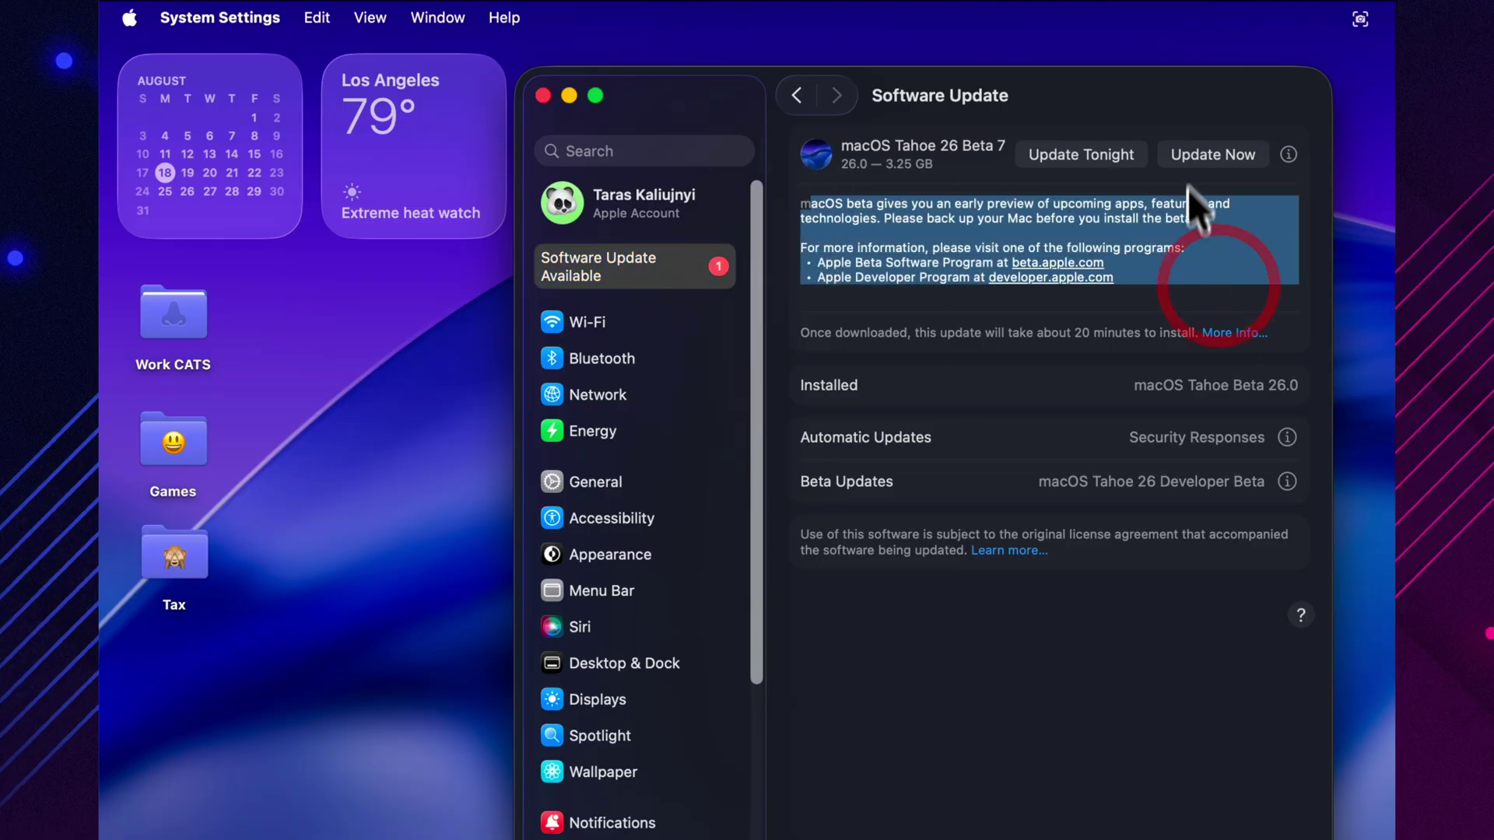
- Install the update now, agreeing to the beta license and authorising with the account password
left_click(1225, 151)
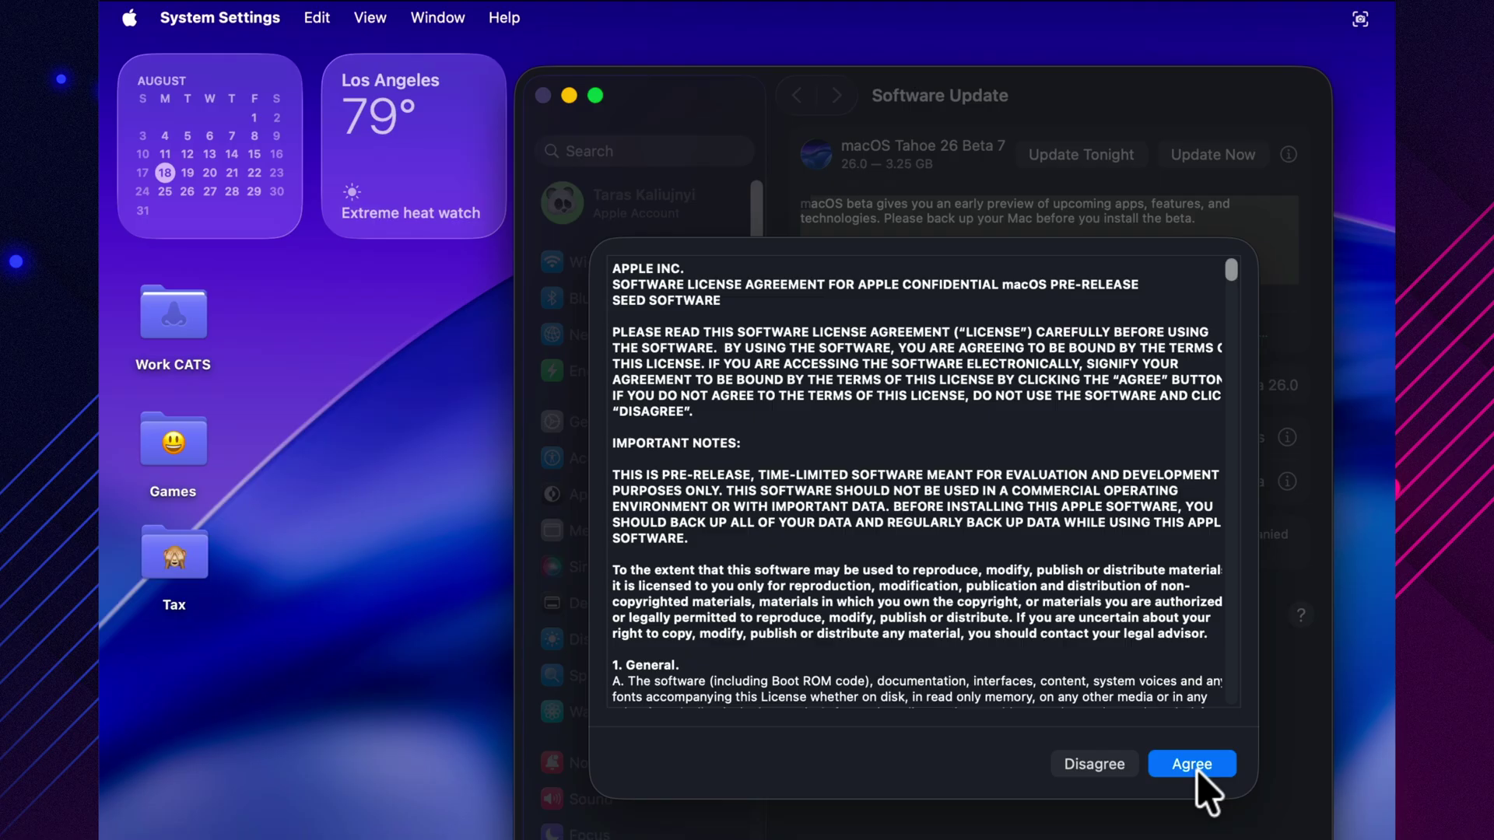
left_click(1200, 768)
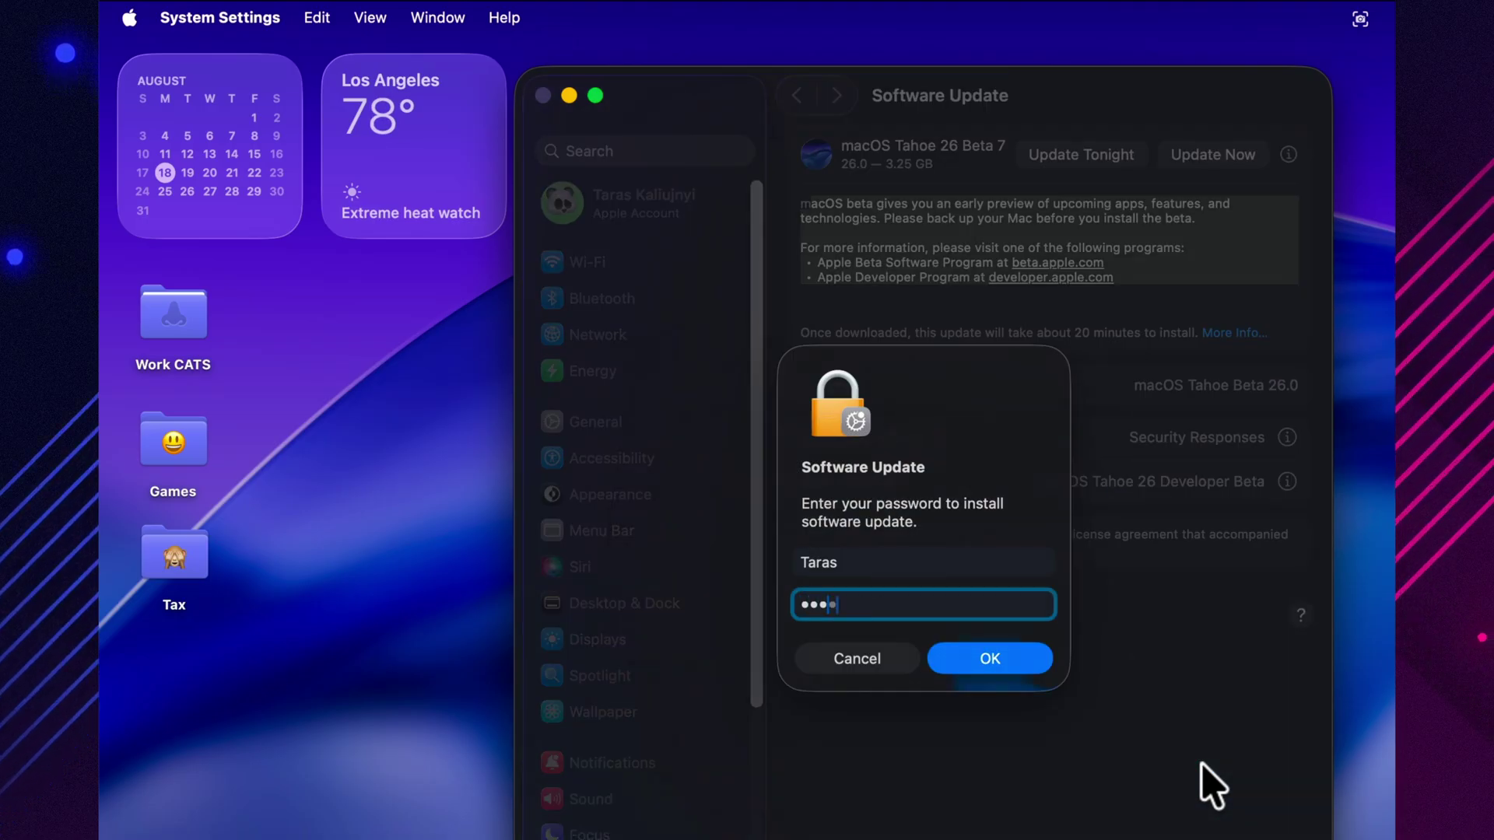
key("Return")
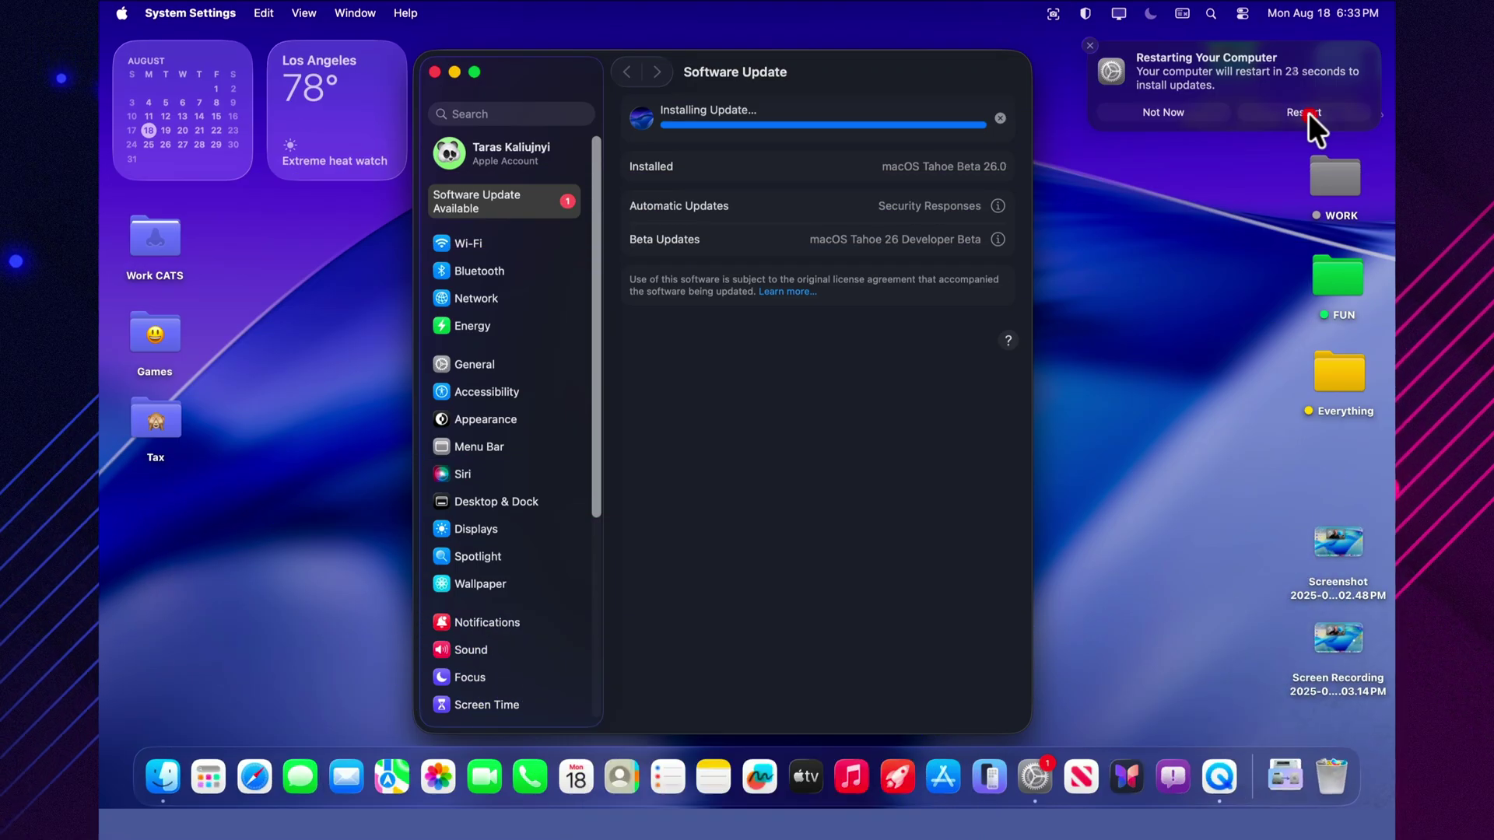
- Restart the Mac from the update notification to install Beta 7
left_click(1309, 112)
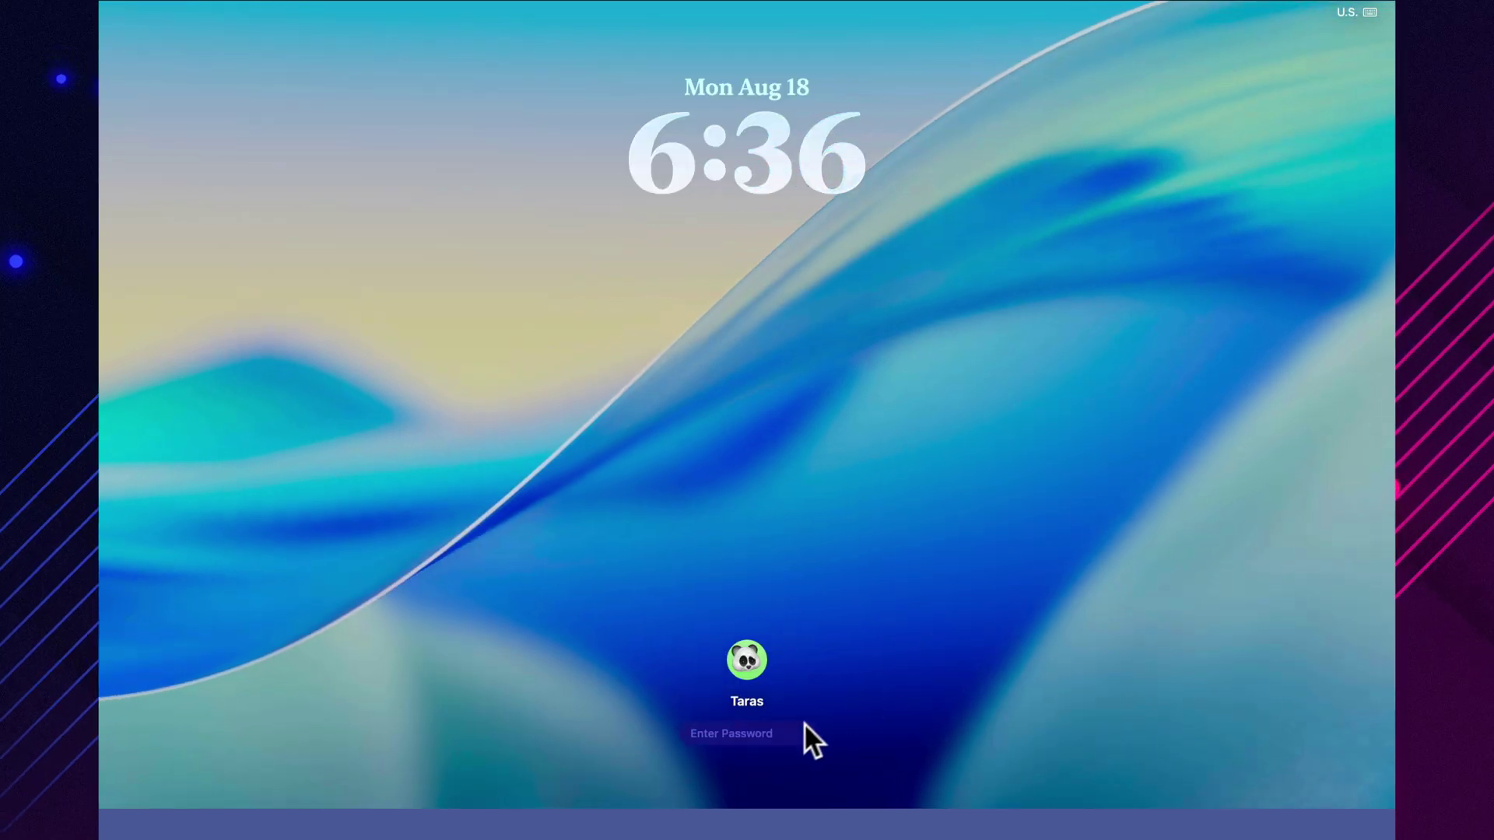
- Sign in with the account password, view the completed update's details, and unlock again
left_click(791, 734)
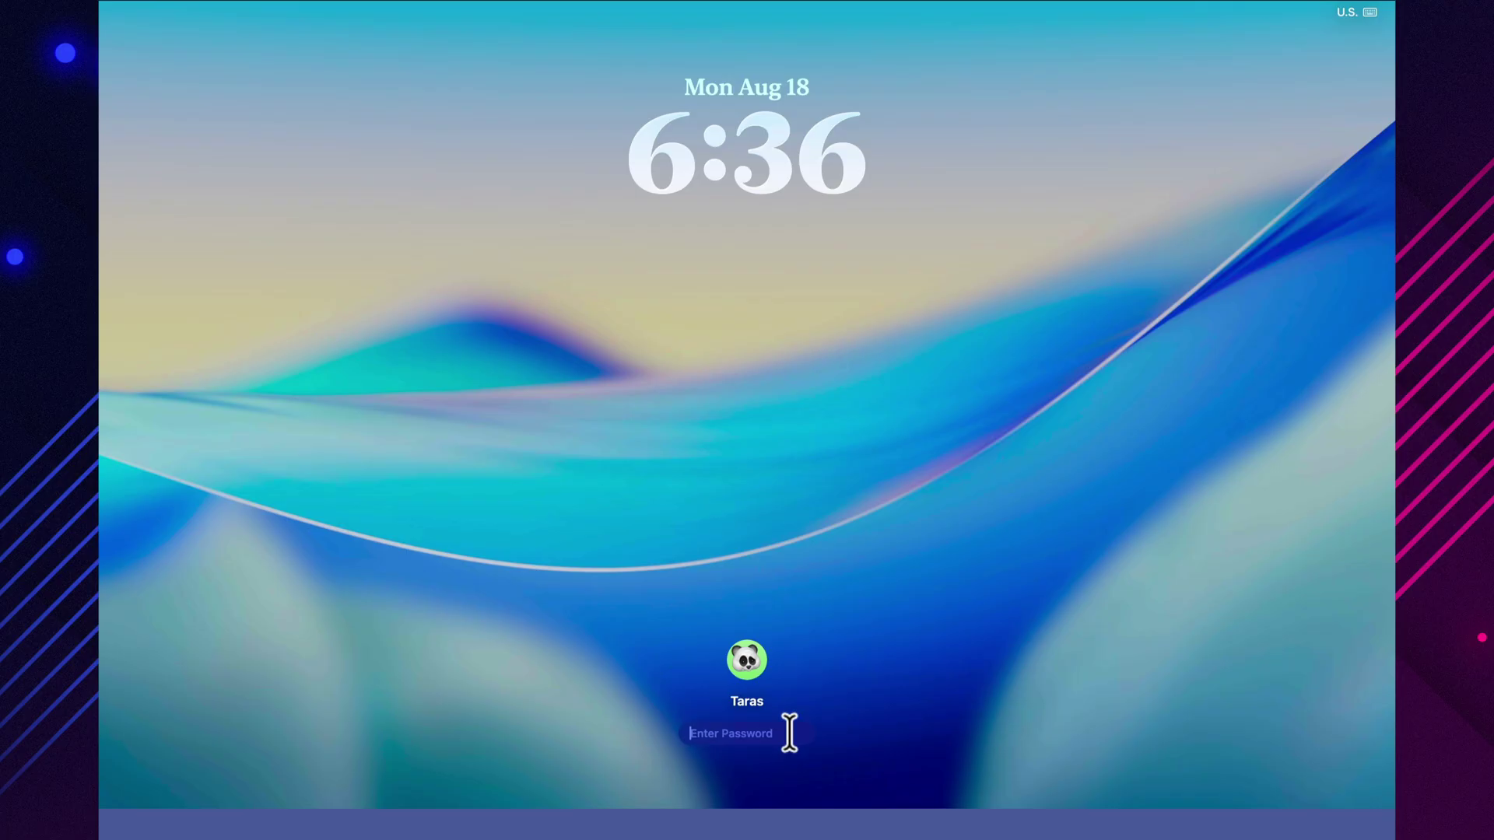
type("•")
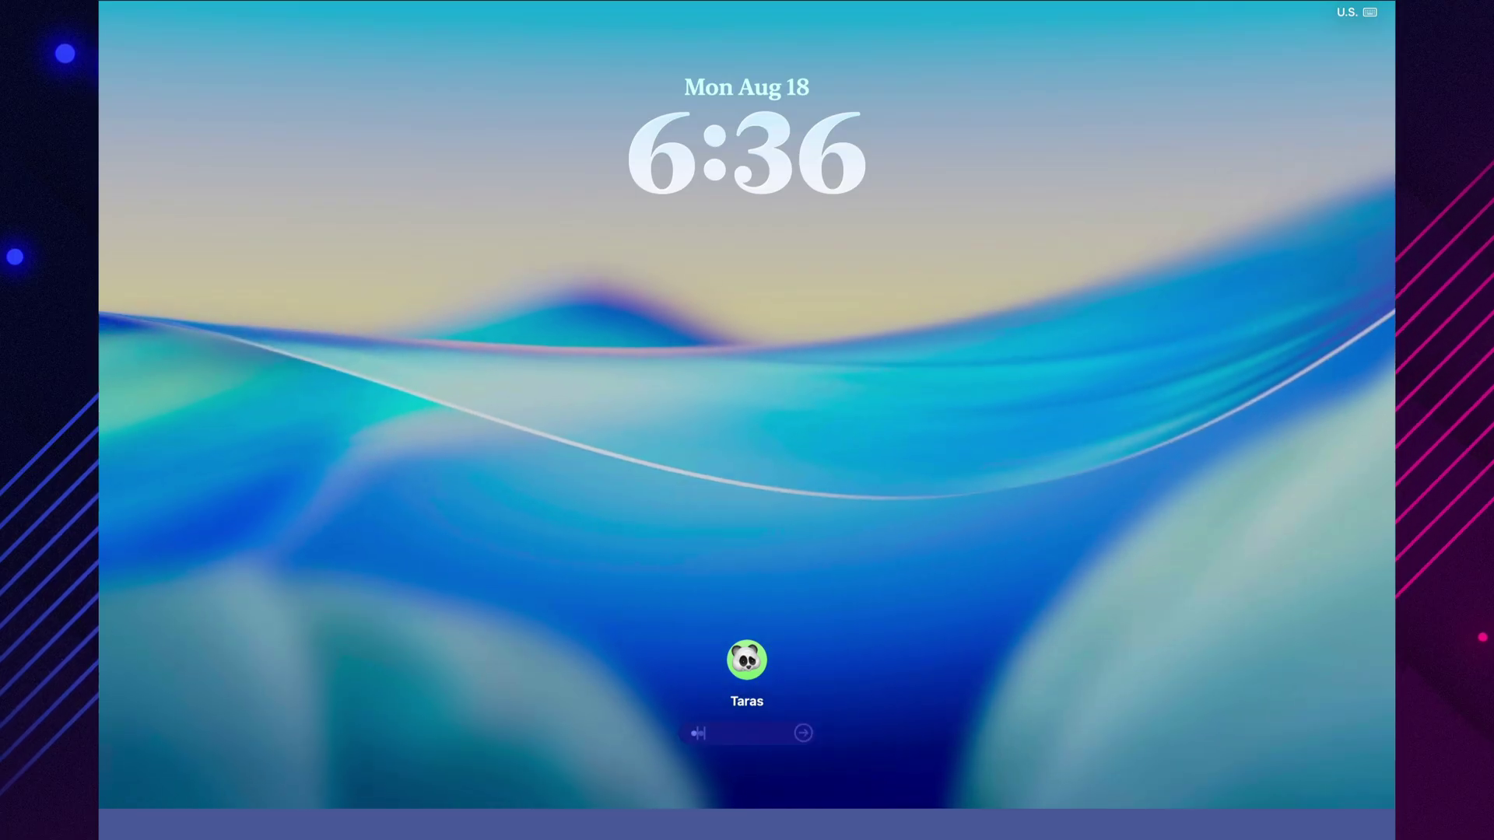
type("••••")
key("Return")
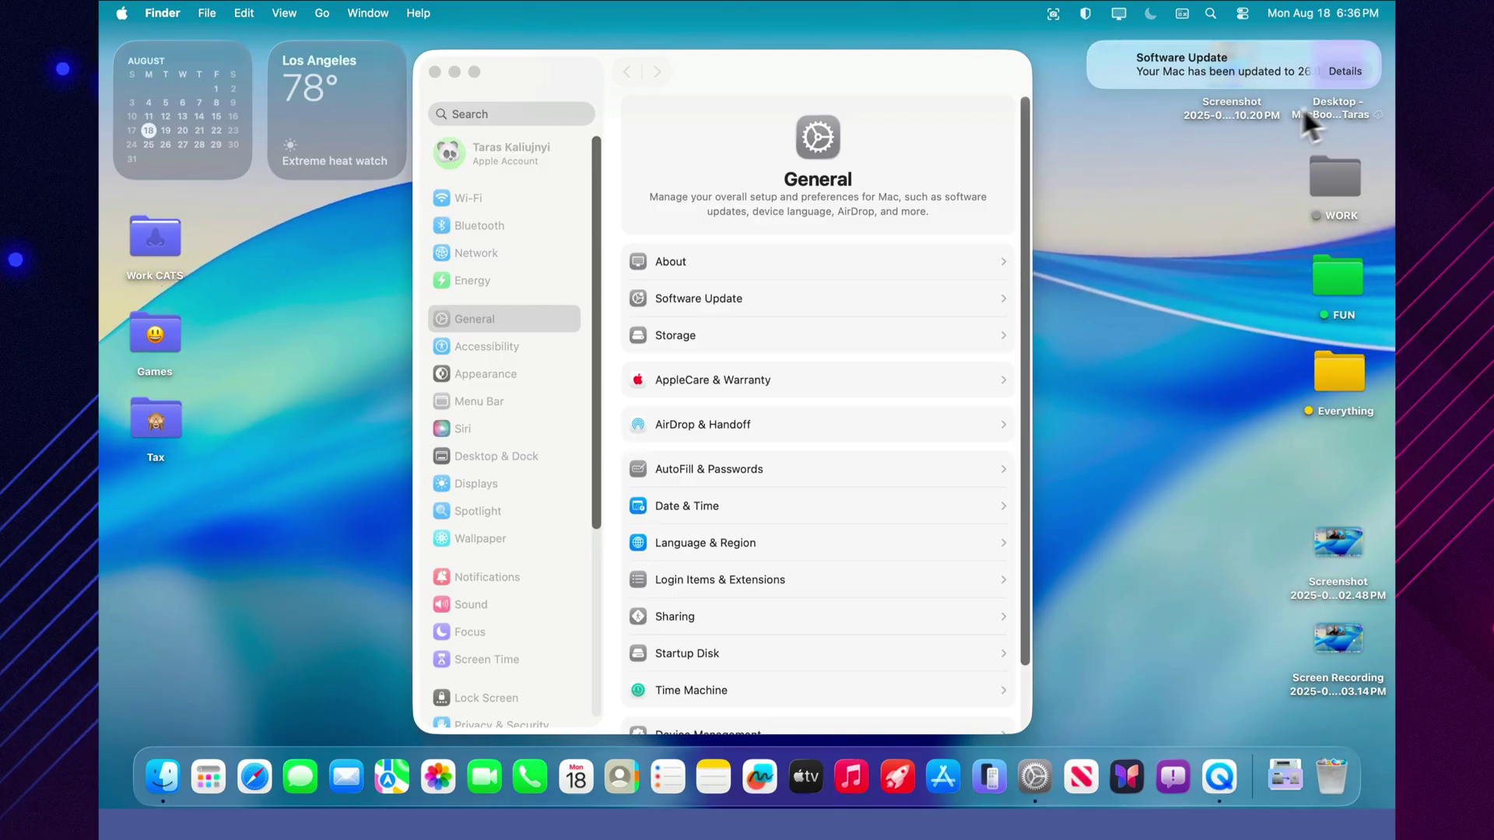
left_click(1345, 71)
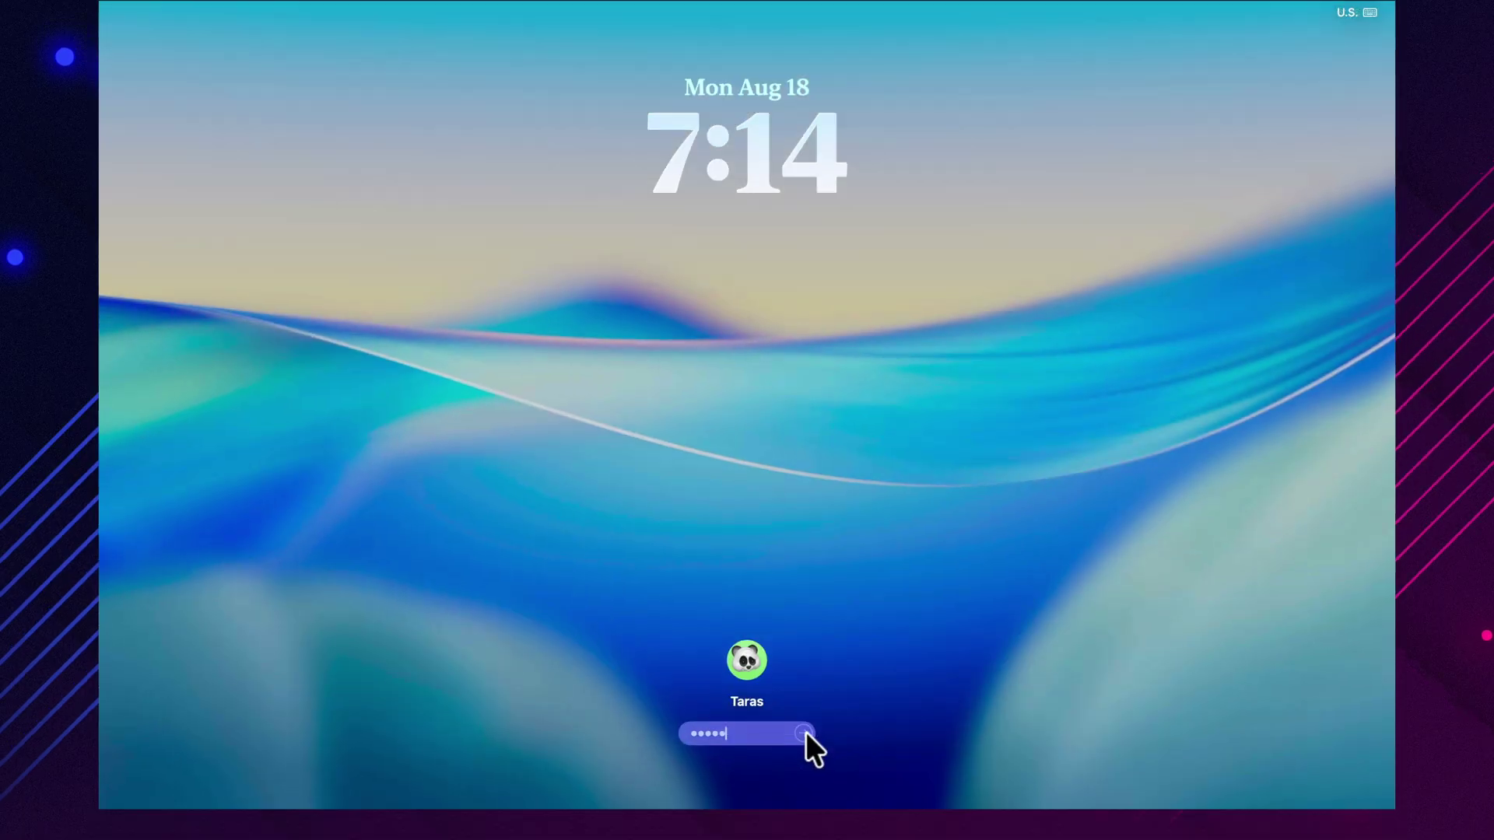
left_click(806, 734)
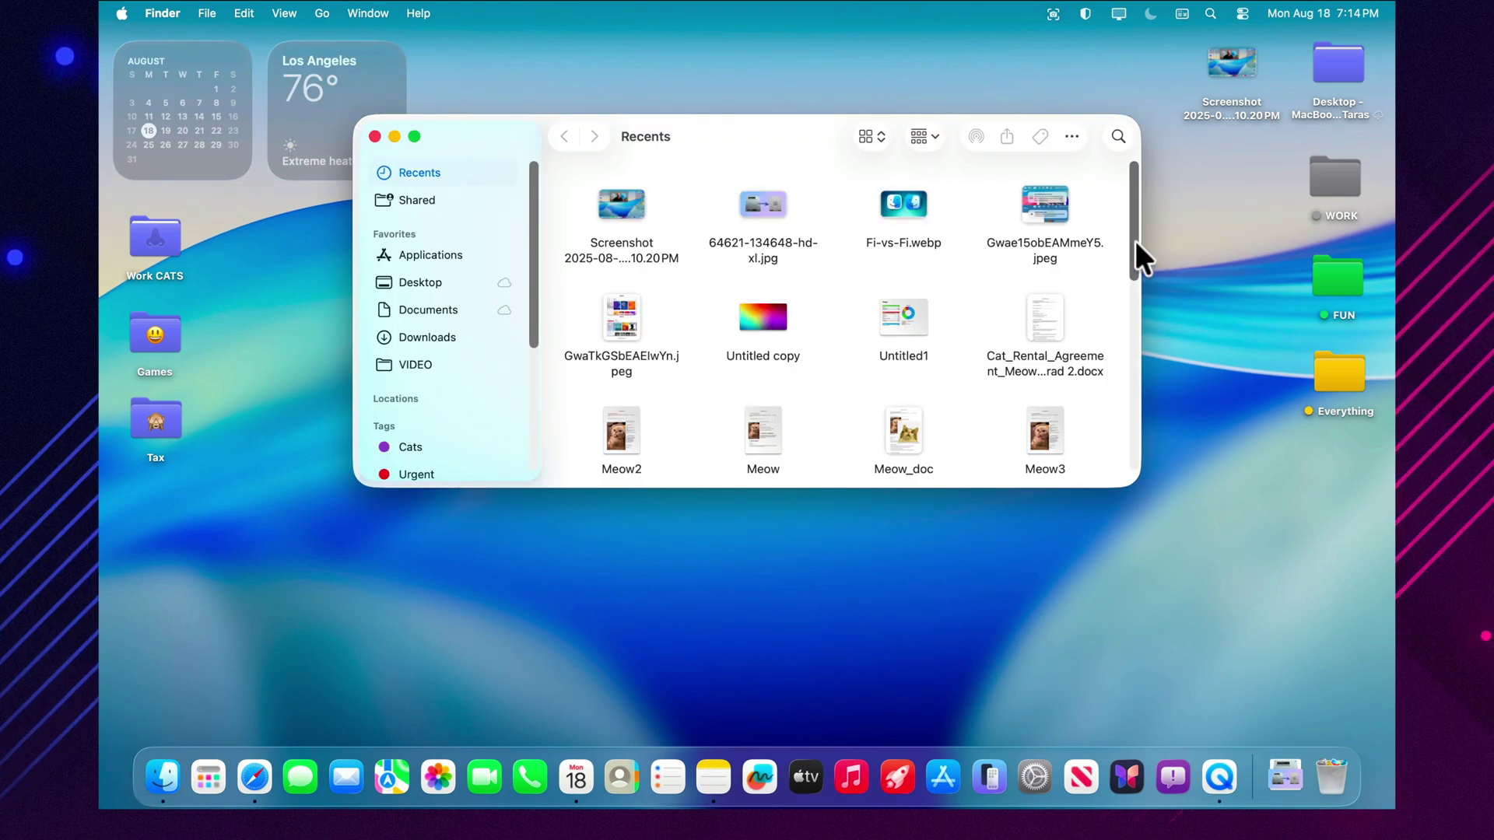
- Close the Finder Recents window, reopen System Settings, and turn on Dark Mode from Control Center
left_click_drag(1136, 240, 1110, 156)
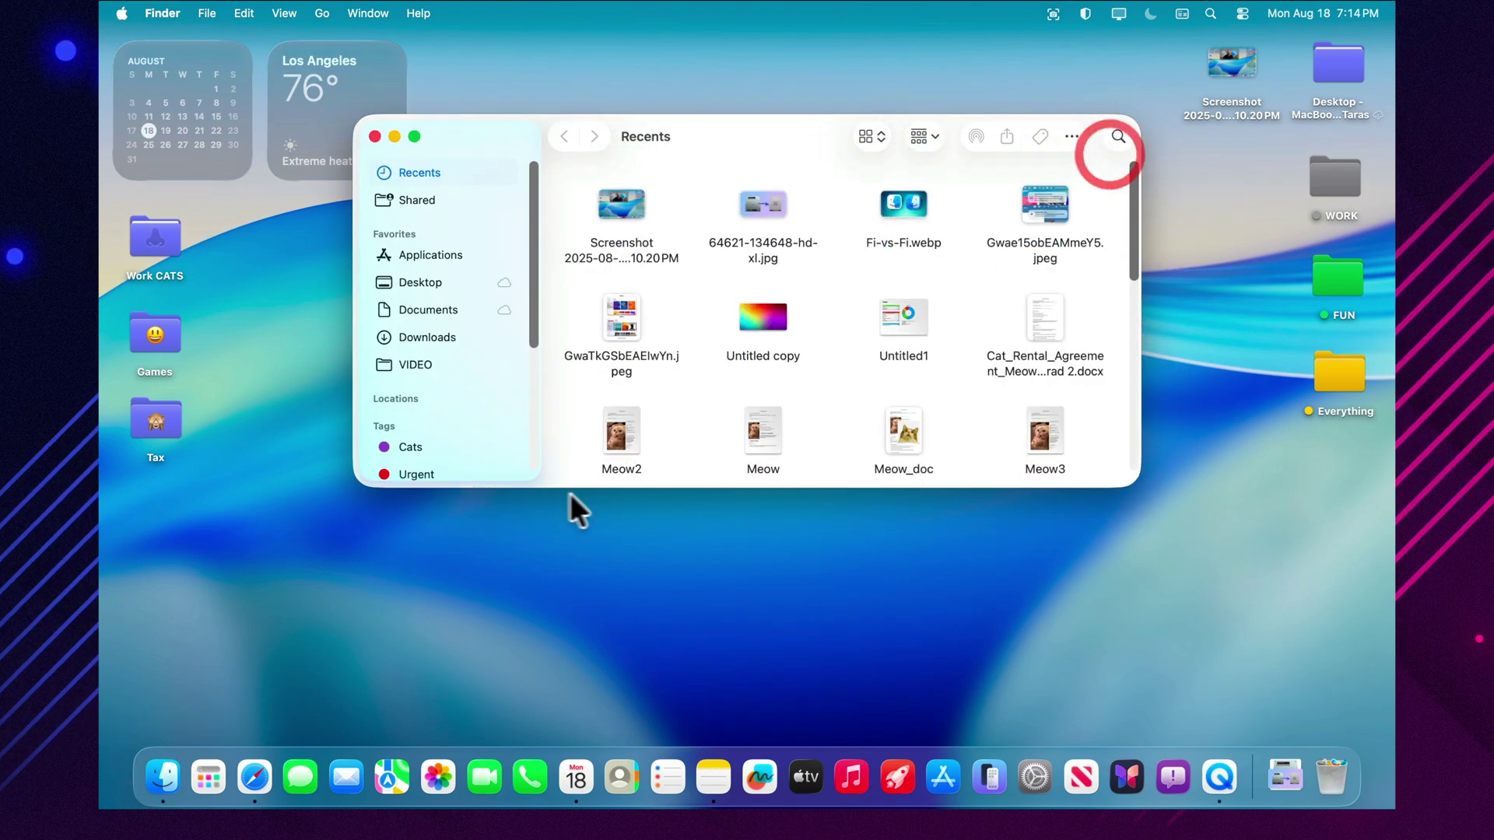
left_click(375, 136)
left_click(1035, 768)
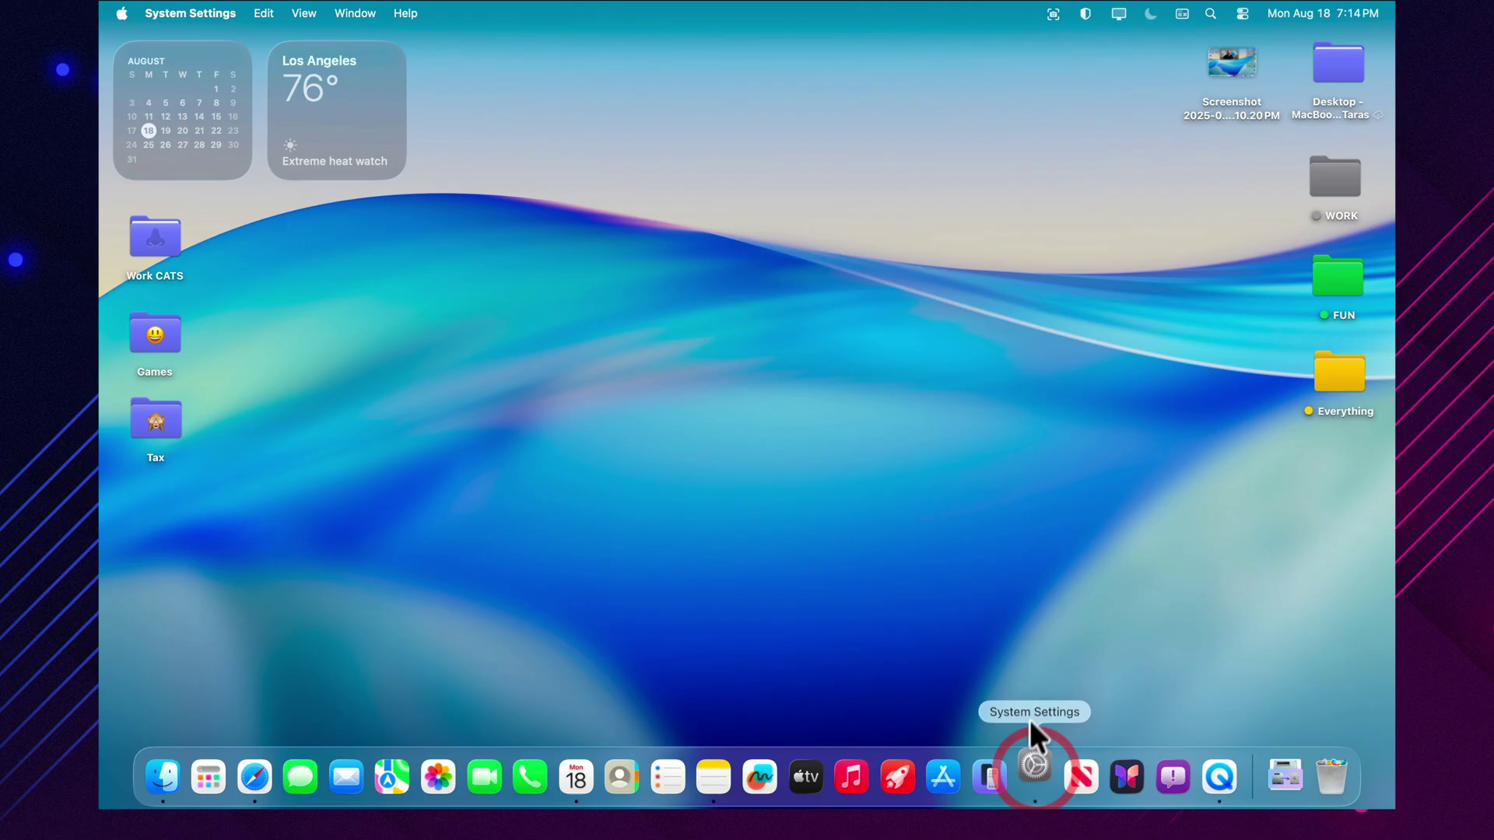
left_click(1243, 13)
left_click(1164, 417)
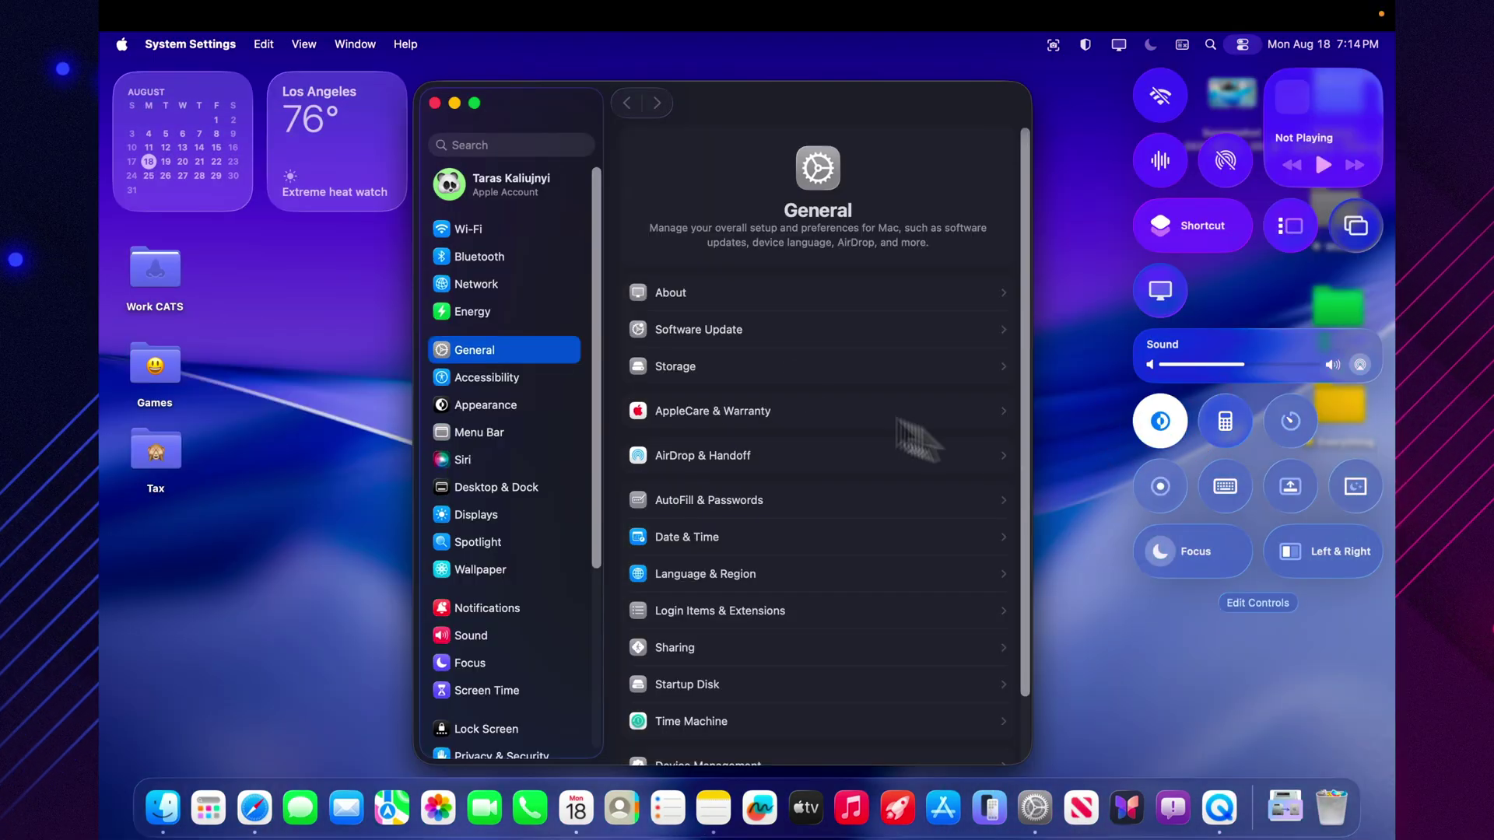
- Close System Settings and load apple.com in Safari, scrolling its iPhone home page
left_click(436, 102)
left_click(254, 806)
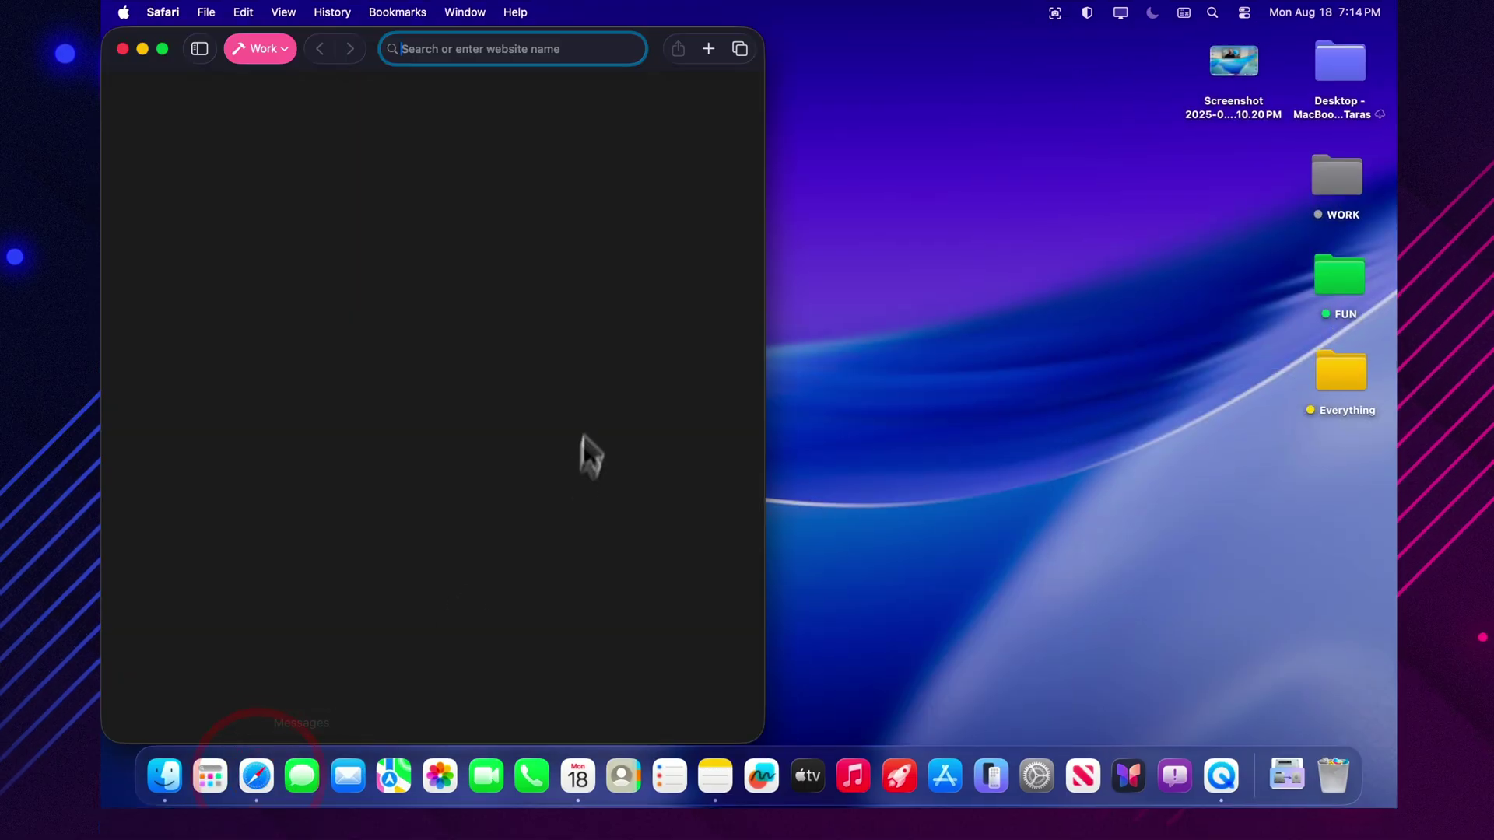
type("app")
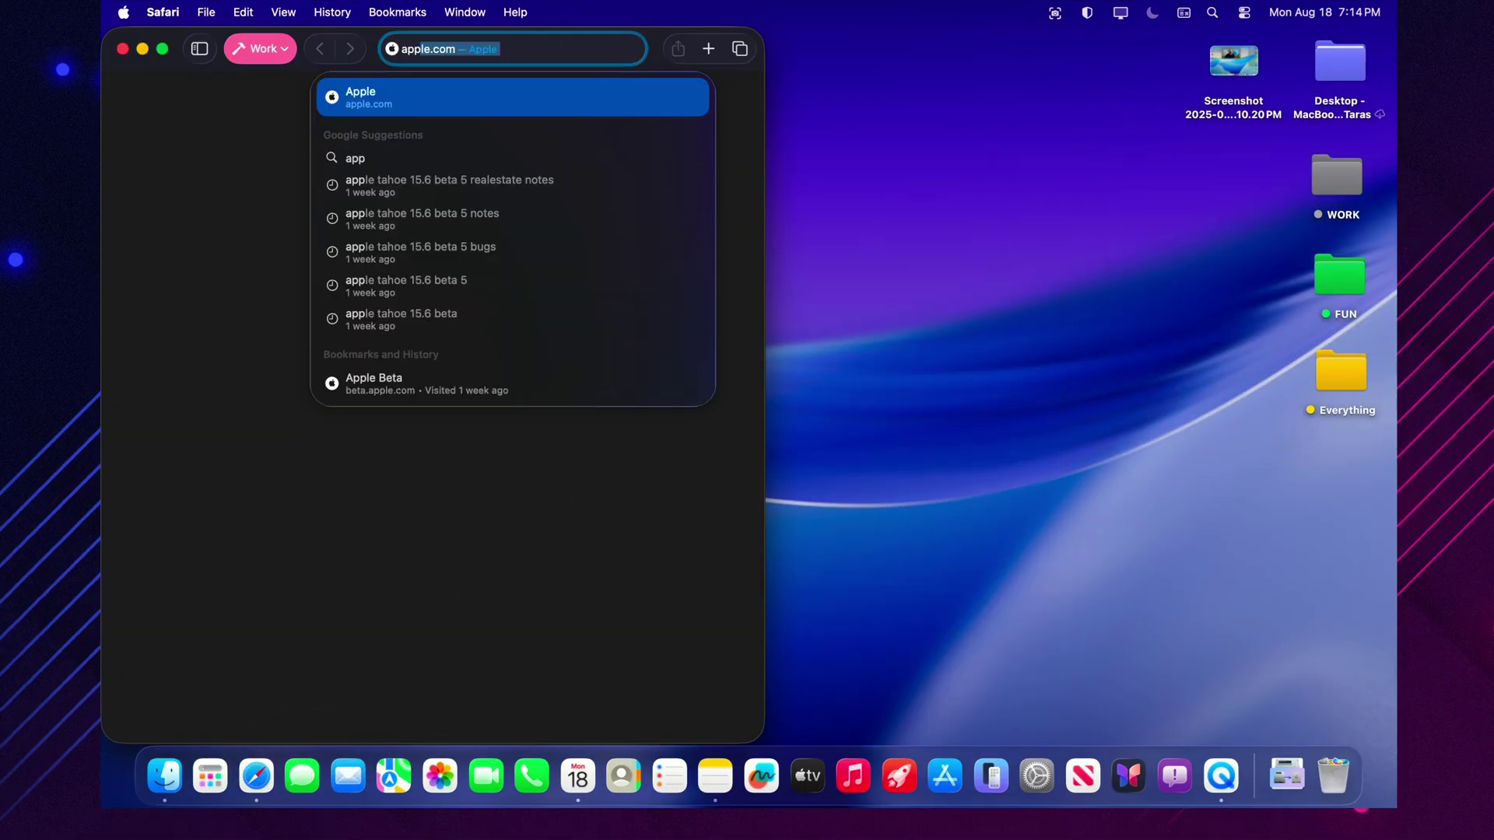
key("Return")
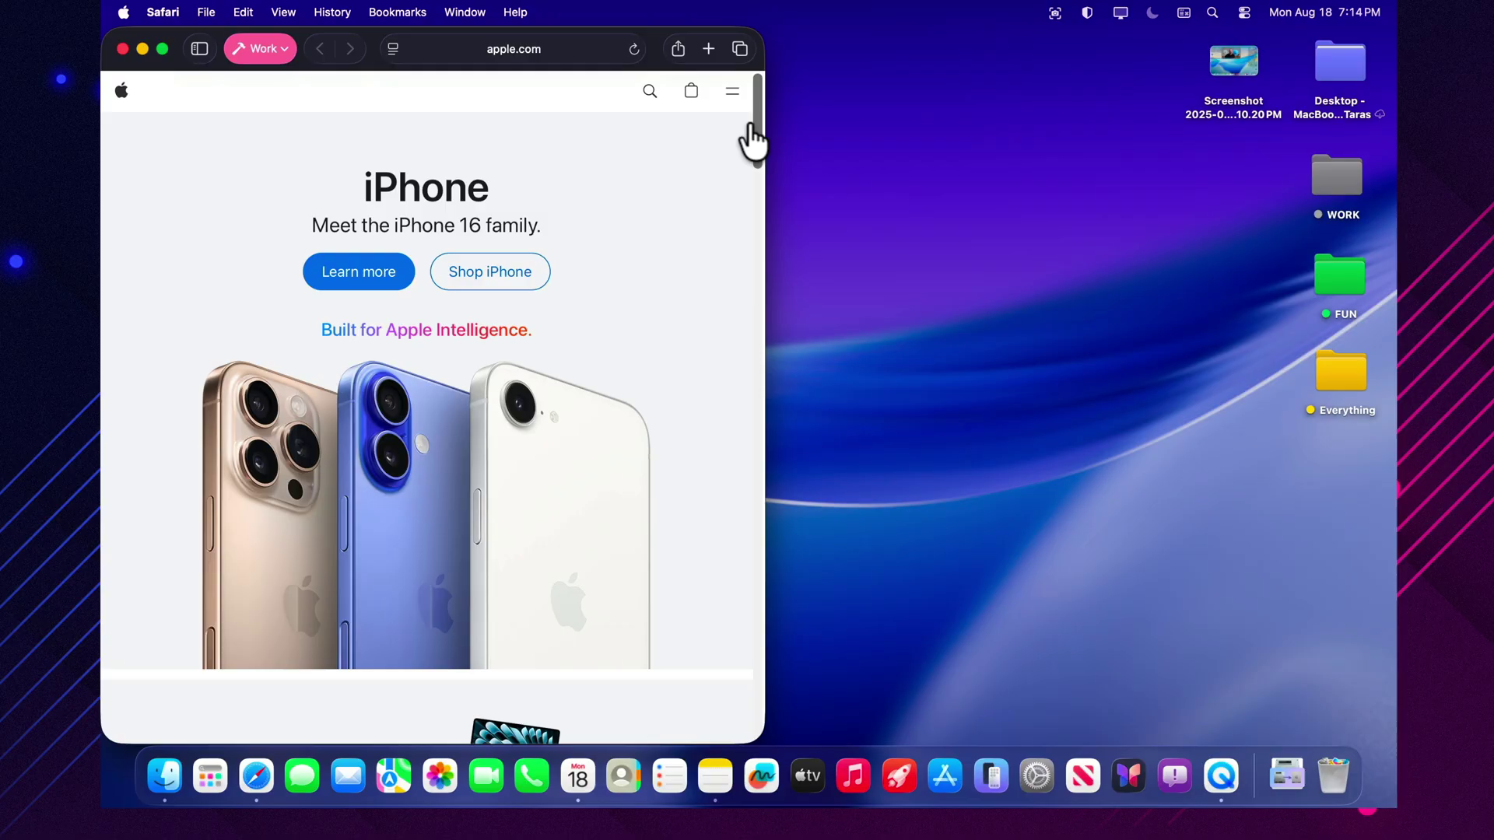
mouse_move(766, 140)
left_mouse_down()
mouse_move(763, 560)
mouse_move(761, 114)
left_mouse_up()
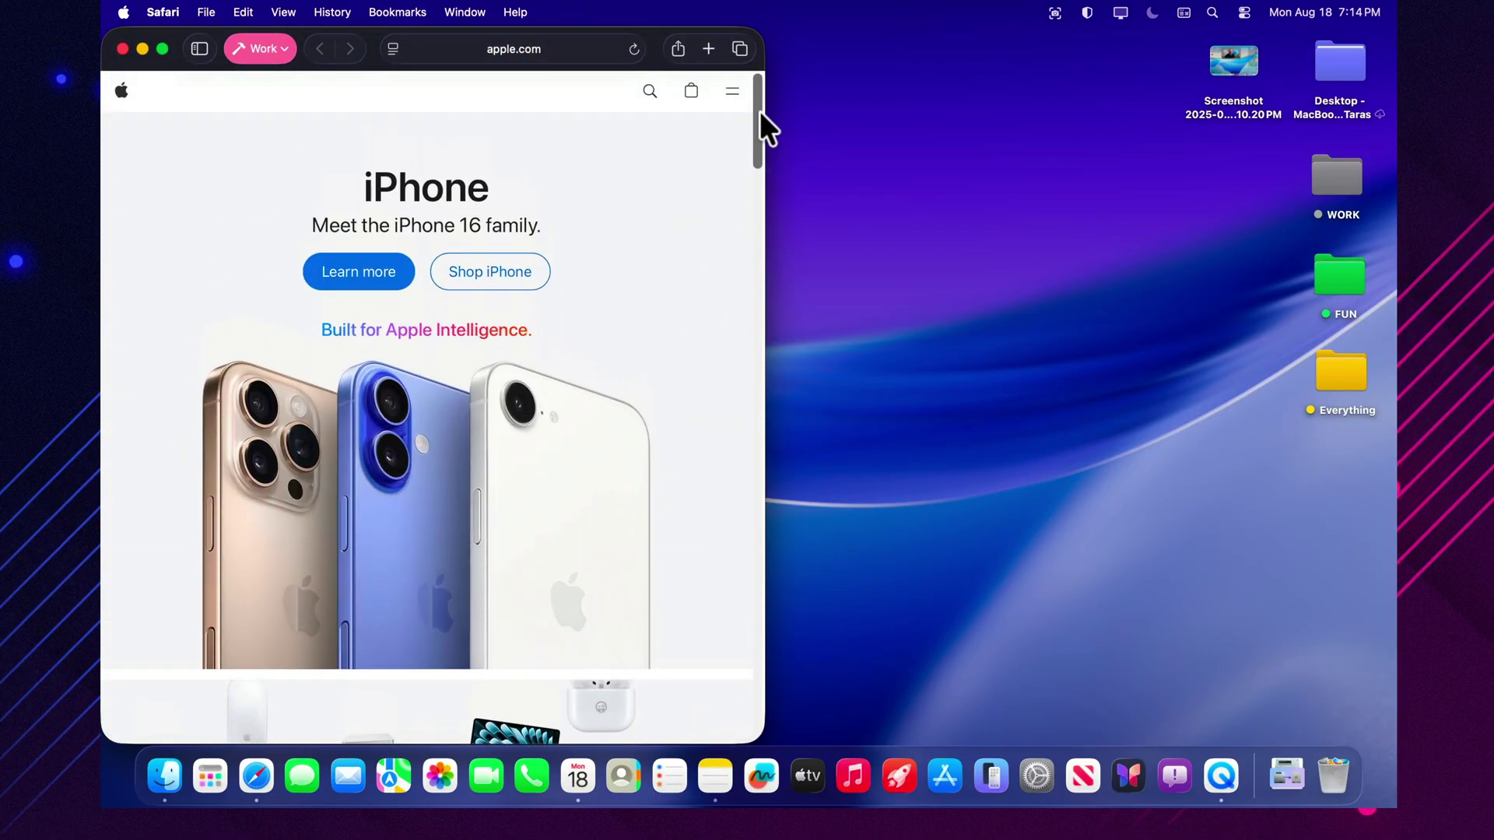
- Browse and scroll Spotlight's Applications grid, then dismiss Spotlight
mouse_move(129, 62)
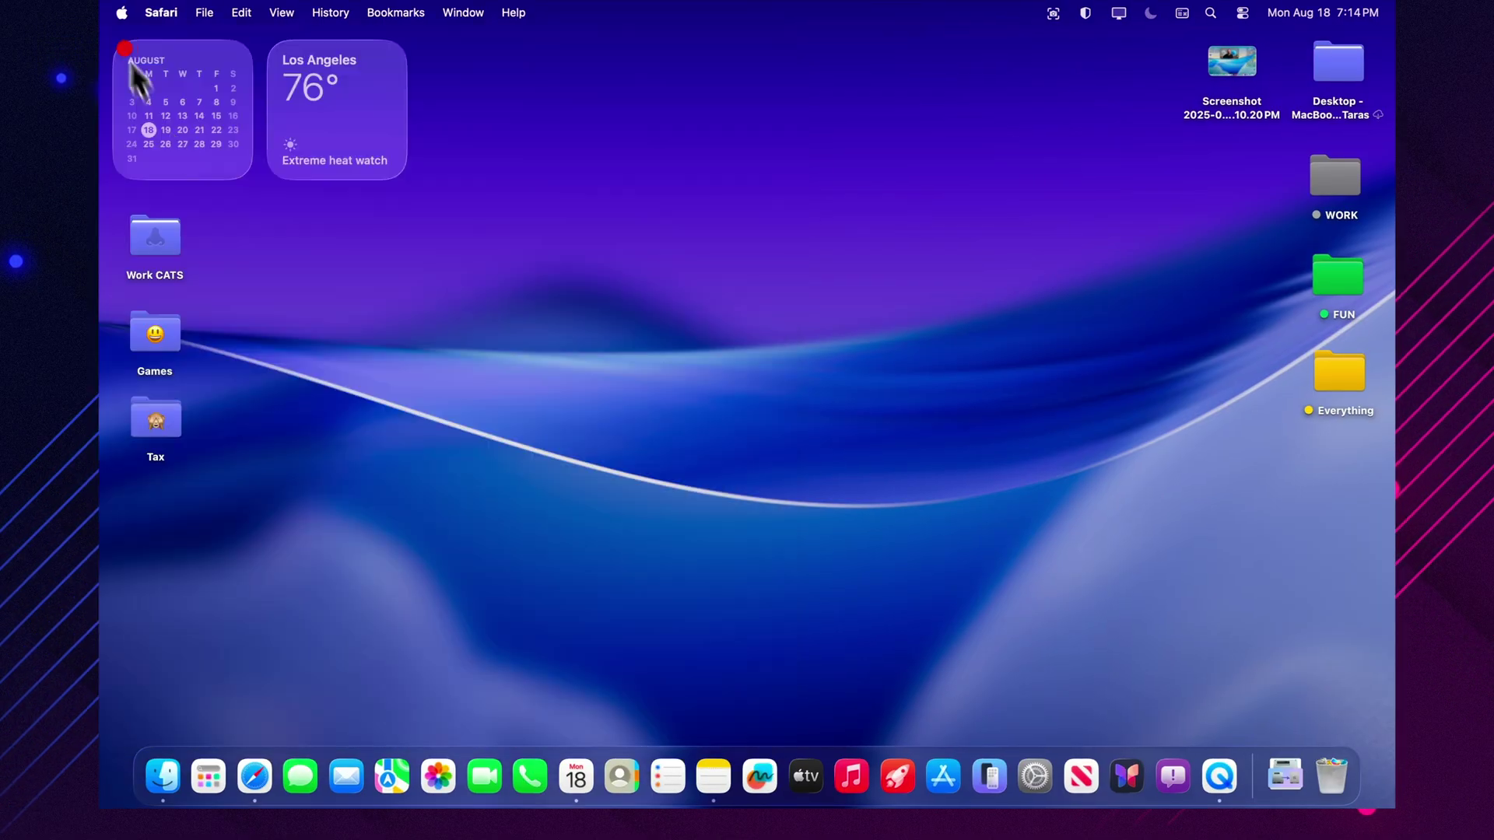
left_click(1211, 14)
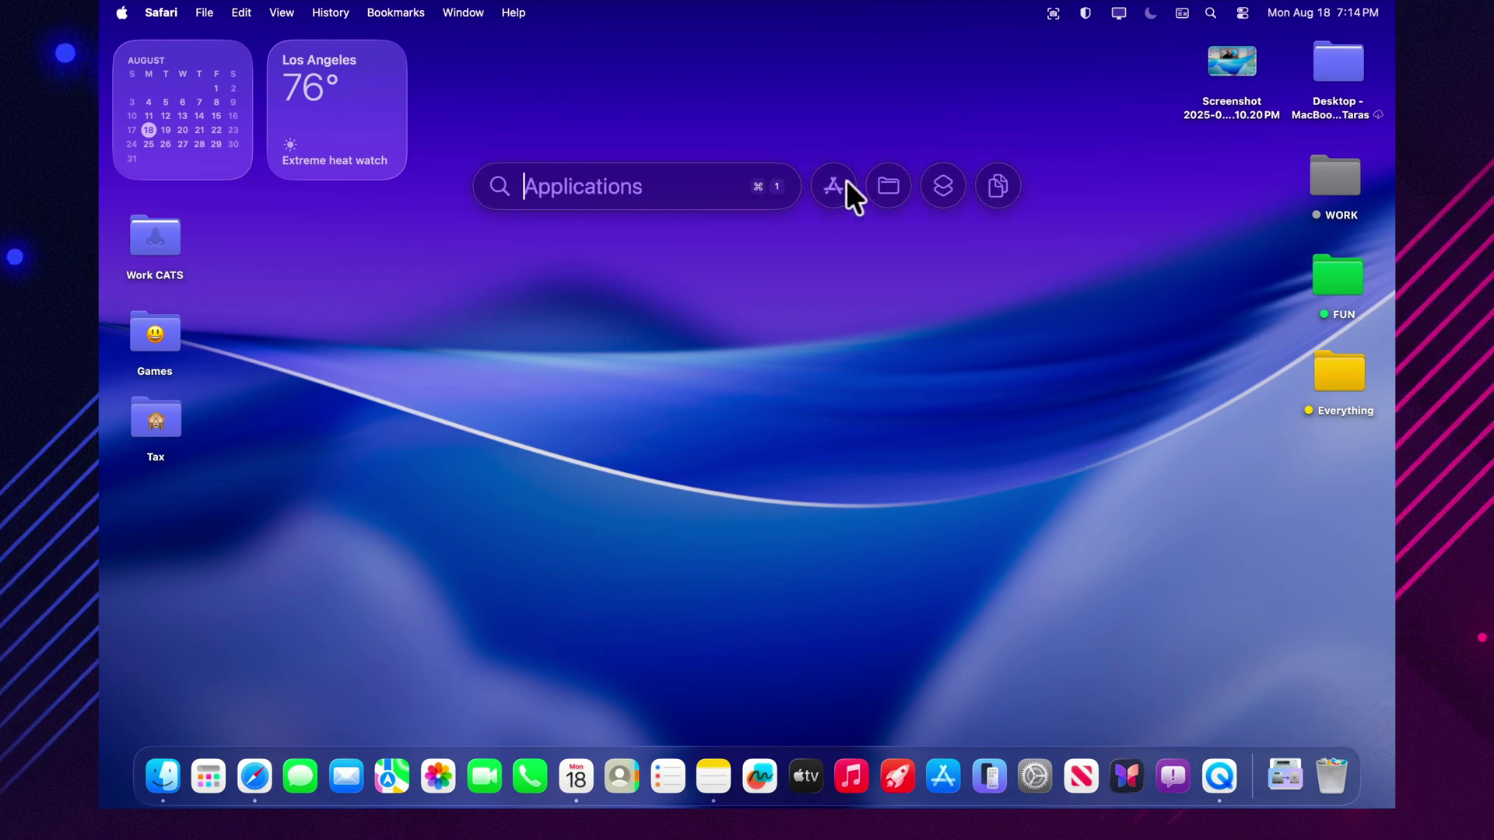
left_click(838, 184)
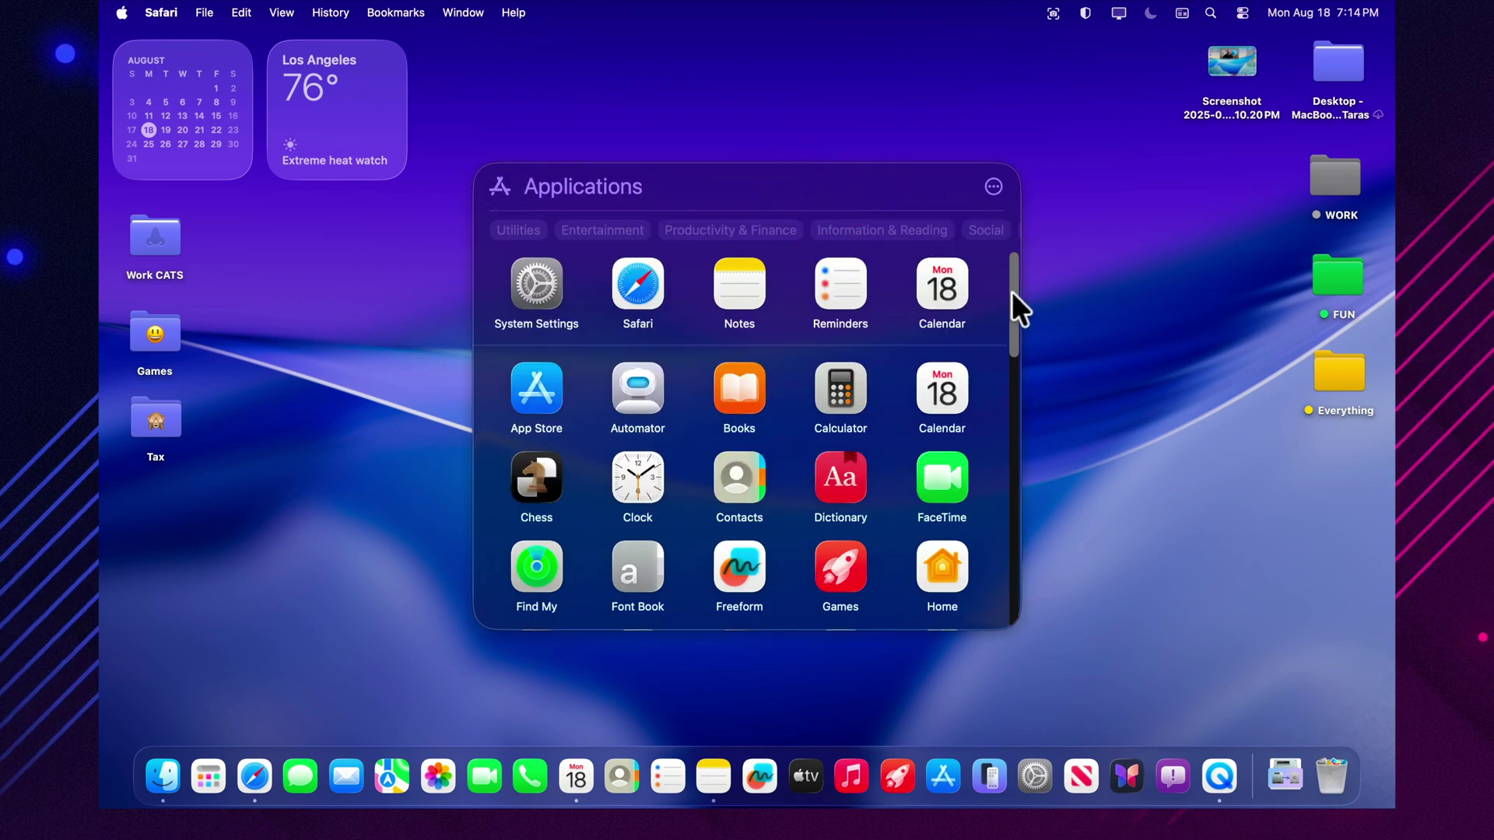
left_click_drag(1011, 293, 1002, 217)
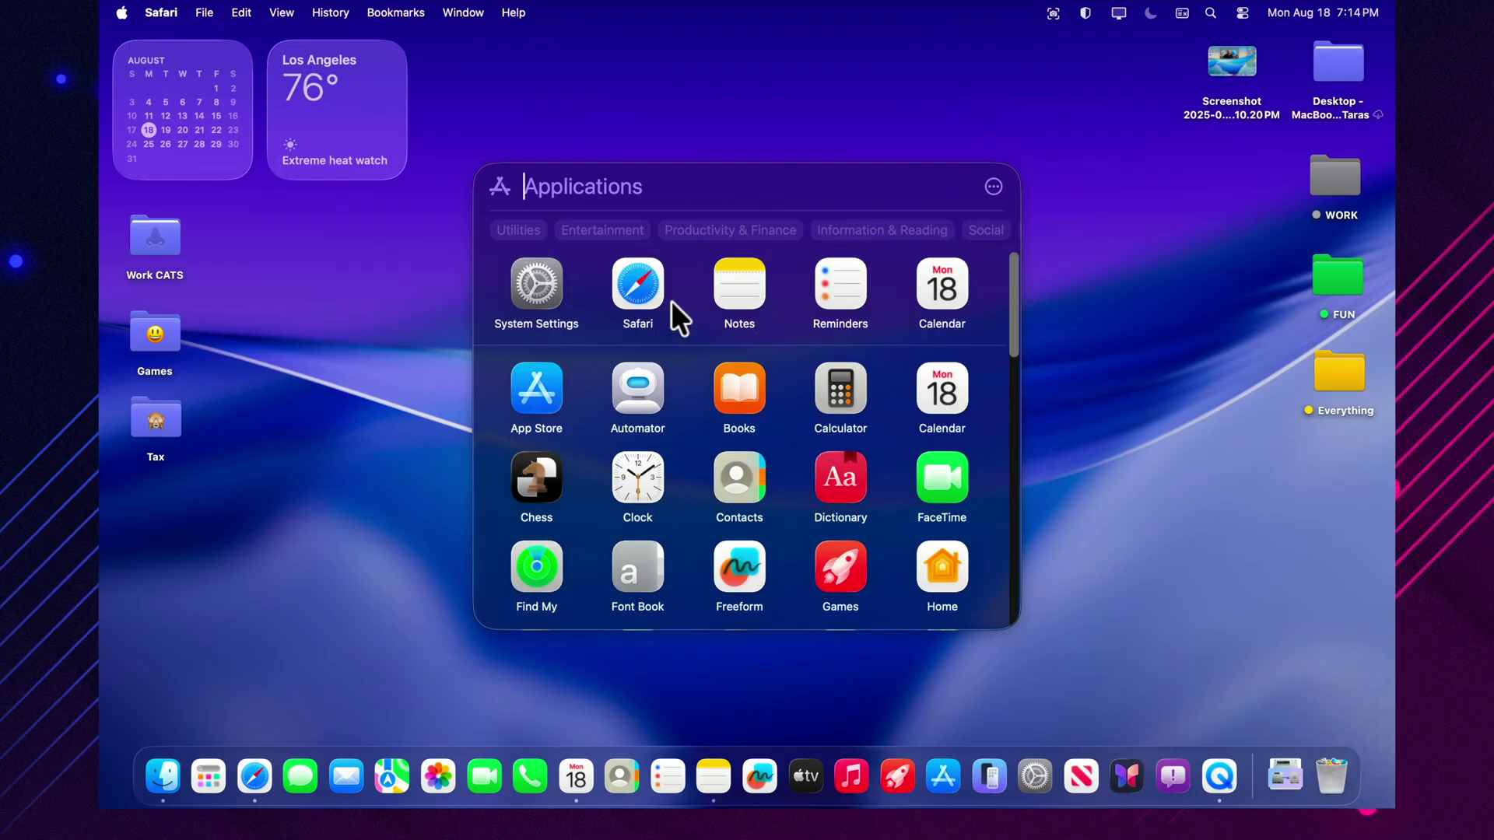
scroll(671, 303, "down", 2)
scroll(671, 306, "up", 2)
key("Escape")
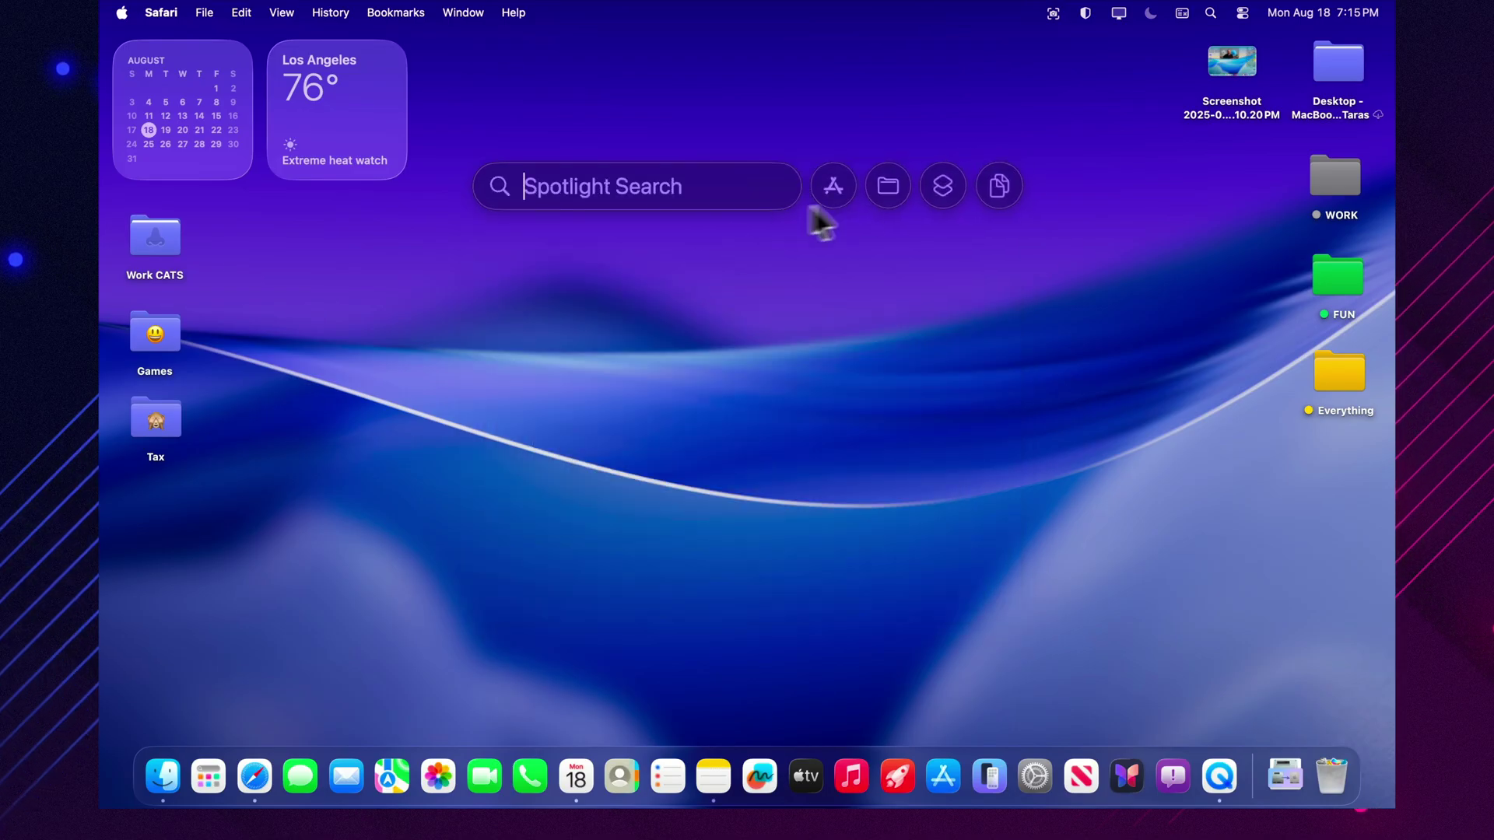
key("Escape")
- Add the Accessibility Keyboard control to the menu bar via Edit Controls, searching 'ac'
left_click(1243, 13)
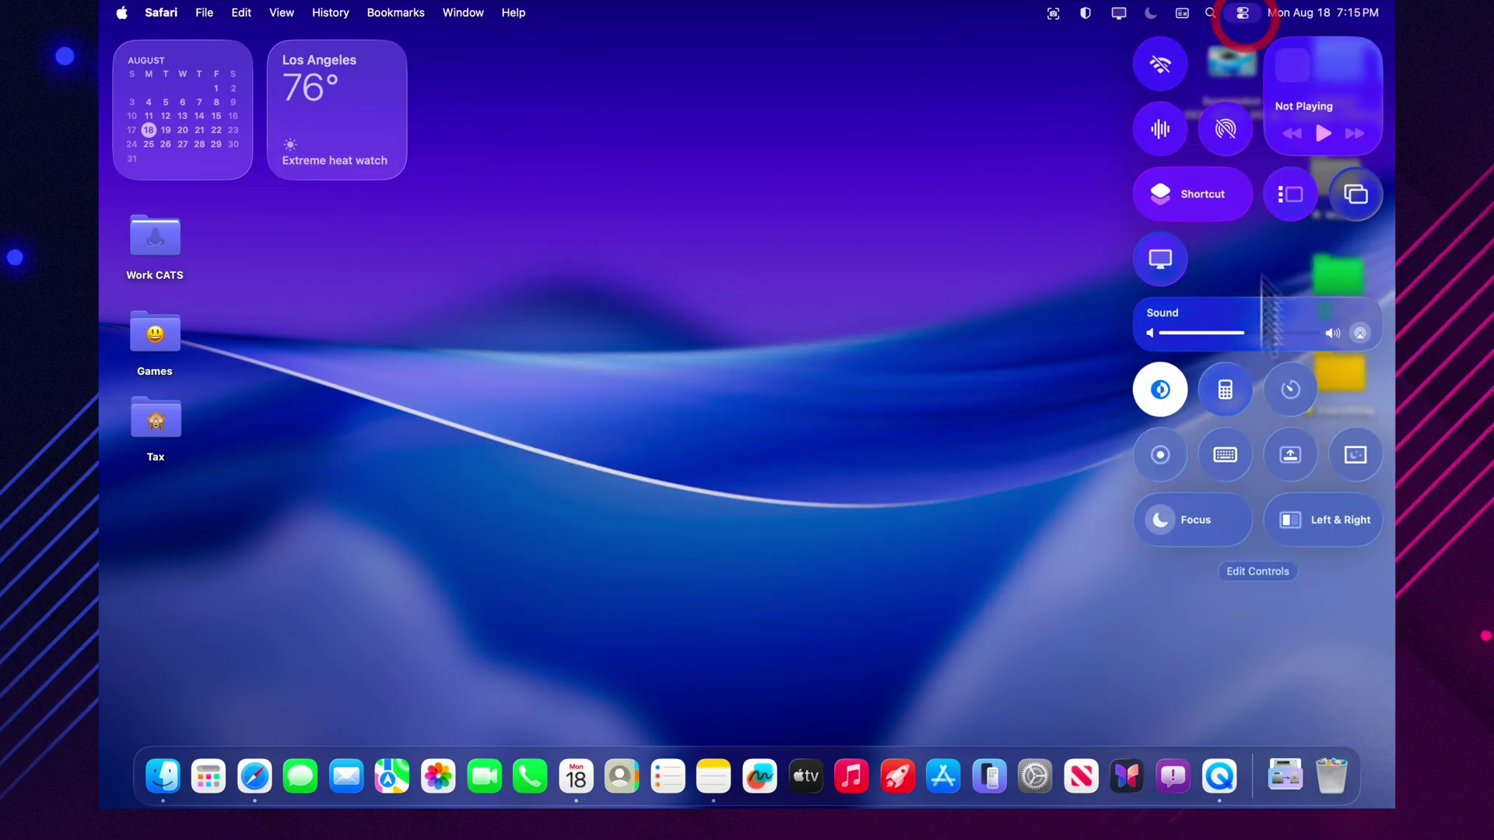
left_click(1268, 572)
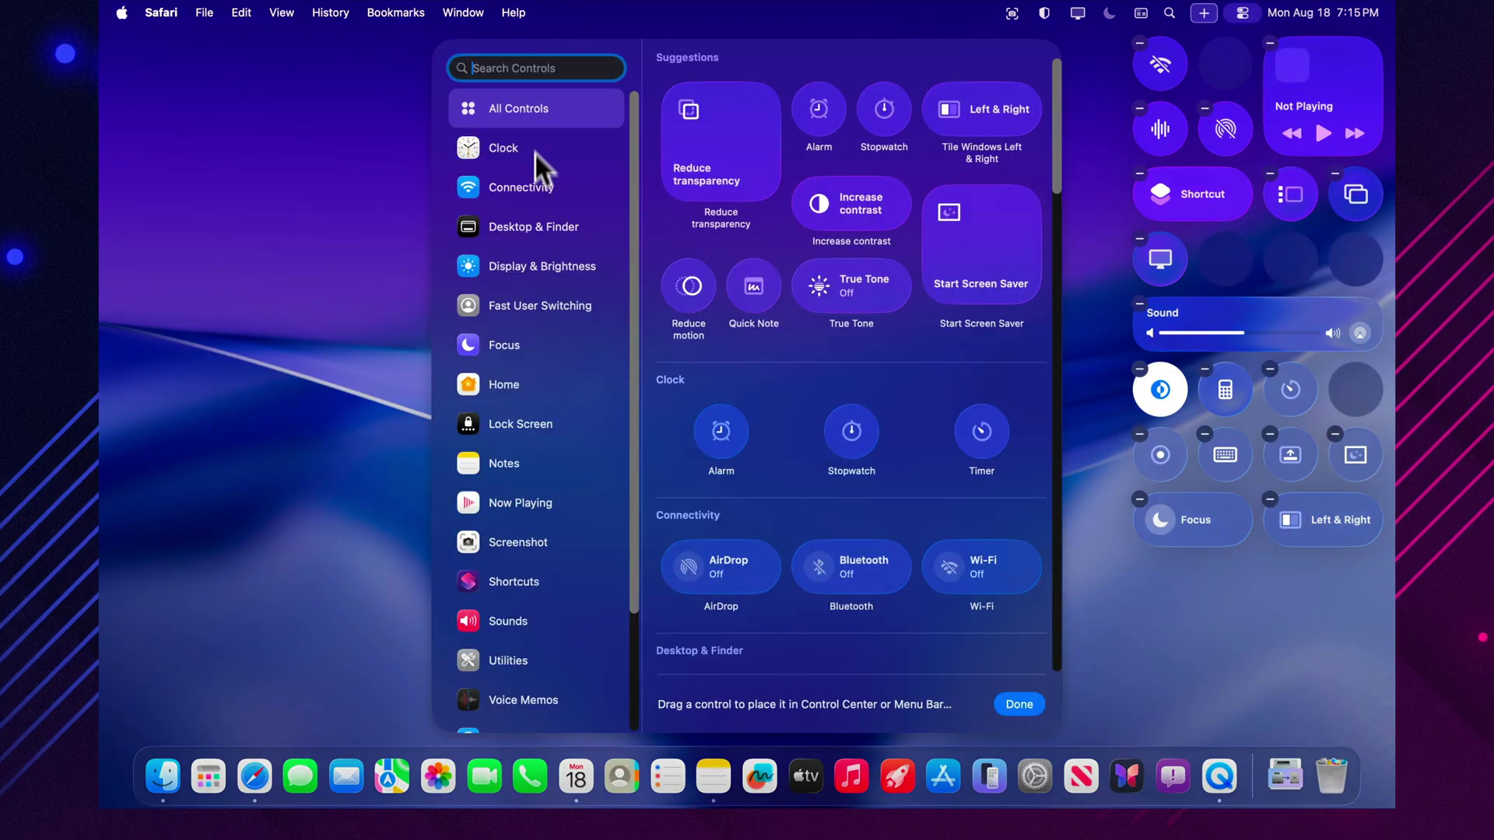
type("ac")
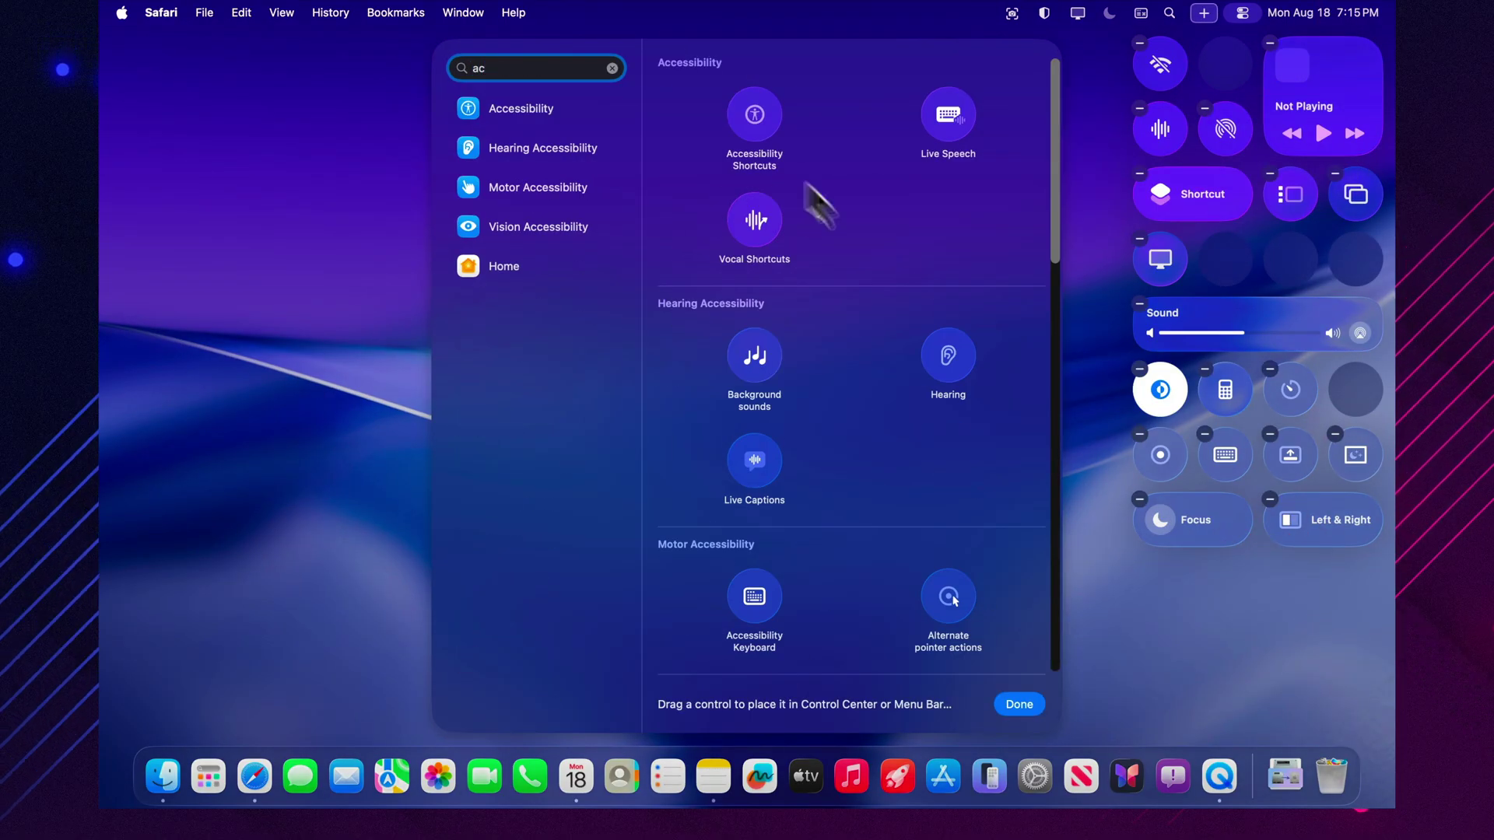
mouse_move(749, 111)
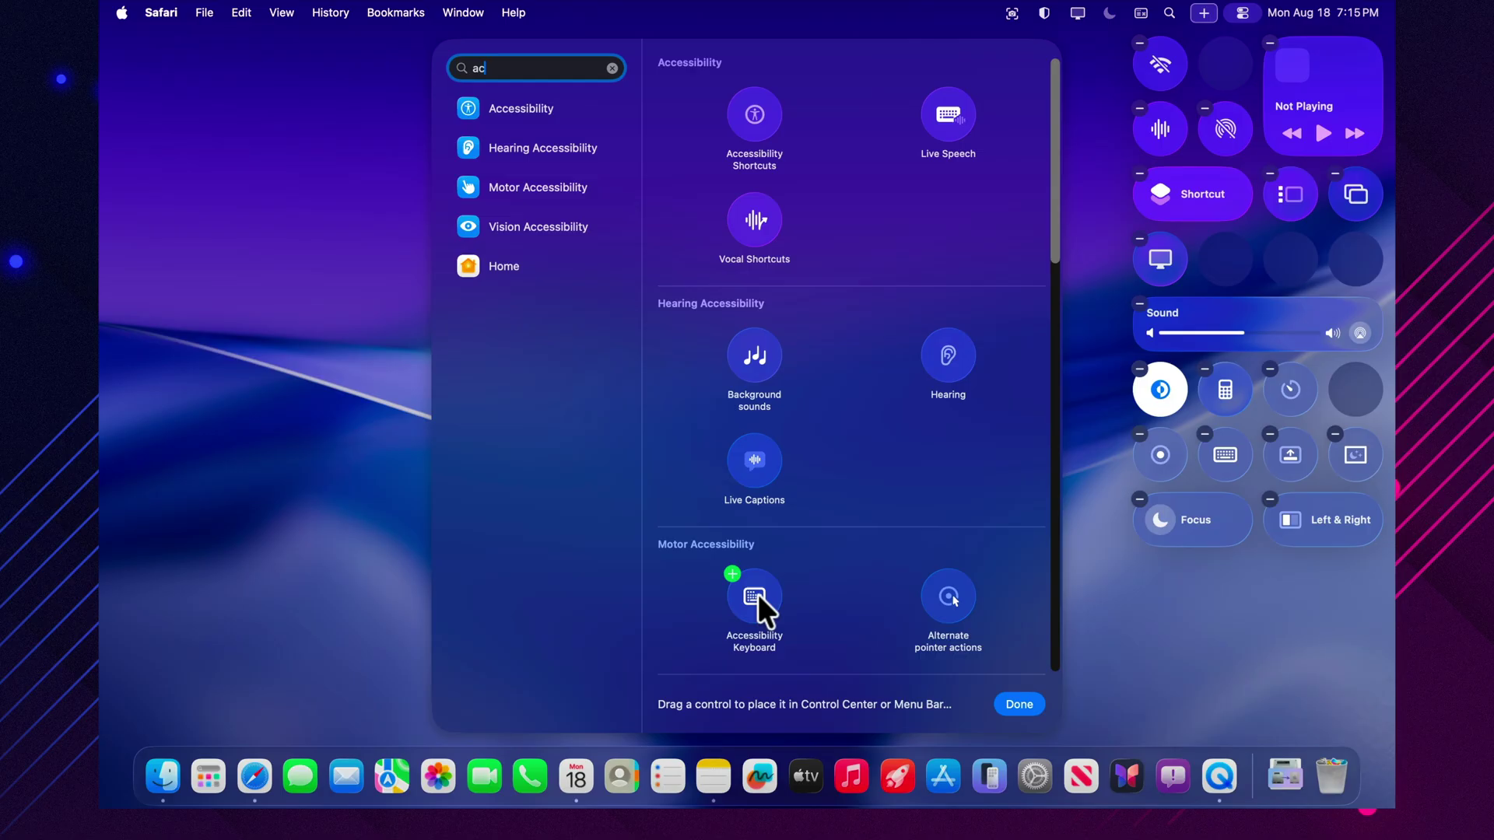
left_click_drag(758, 594, 970, 24)
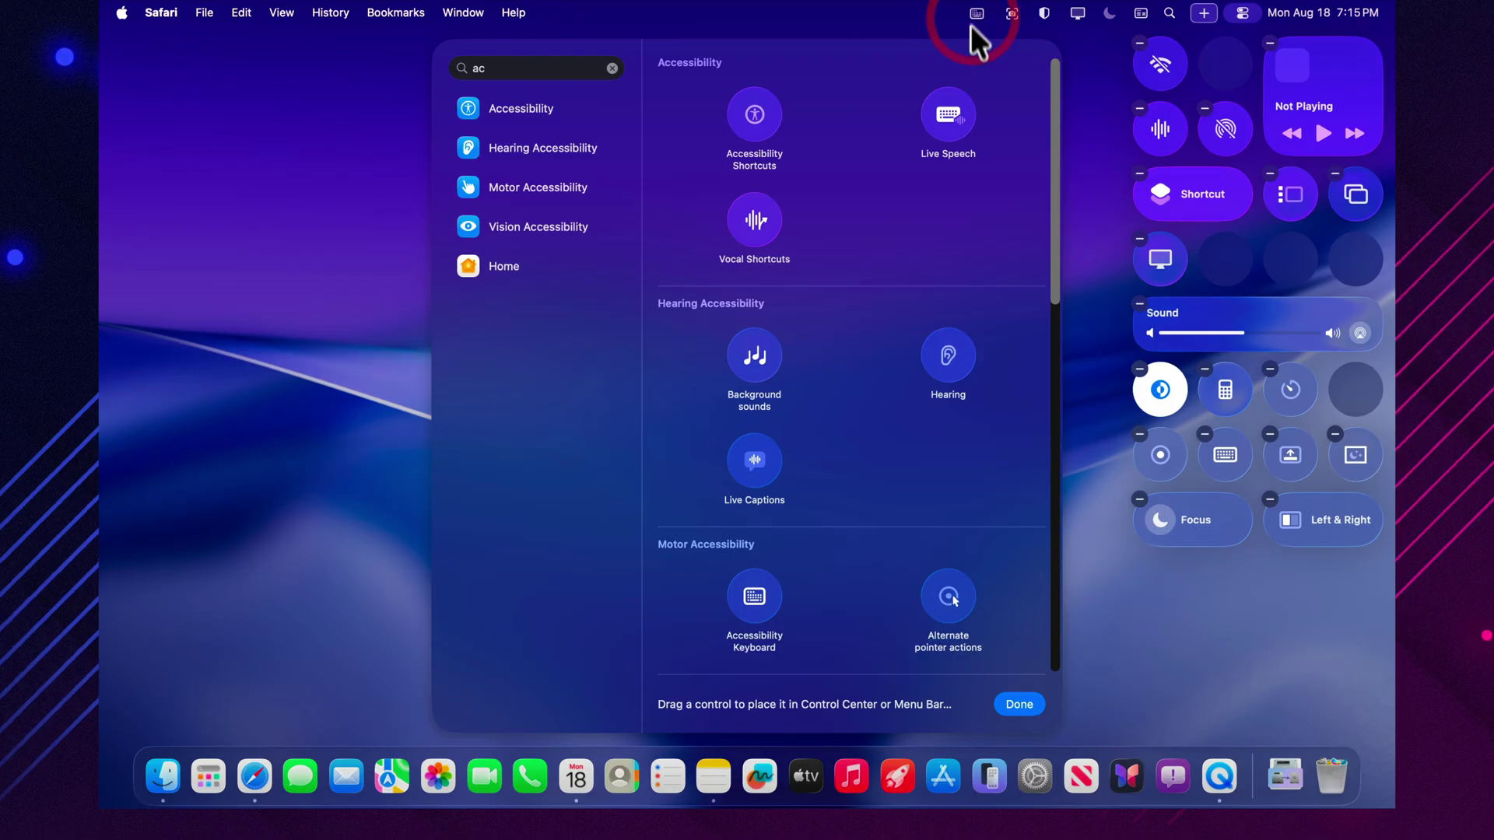
left_click(1141, 585)
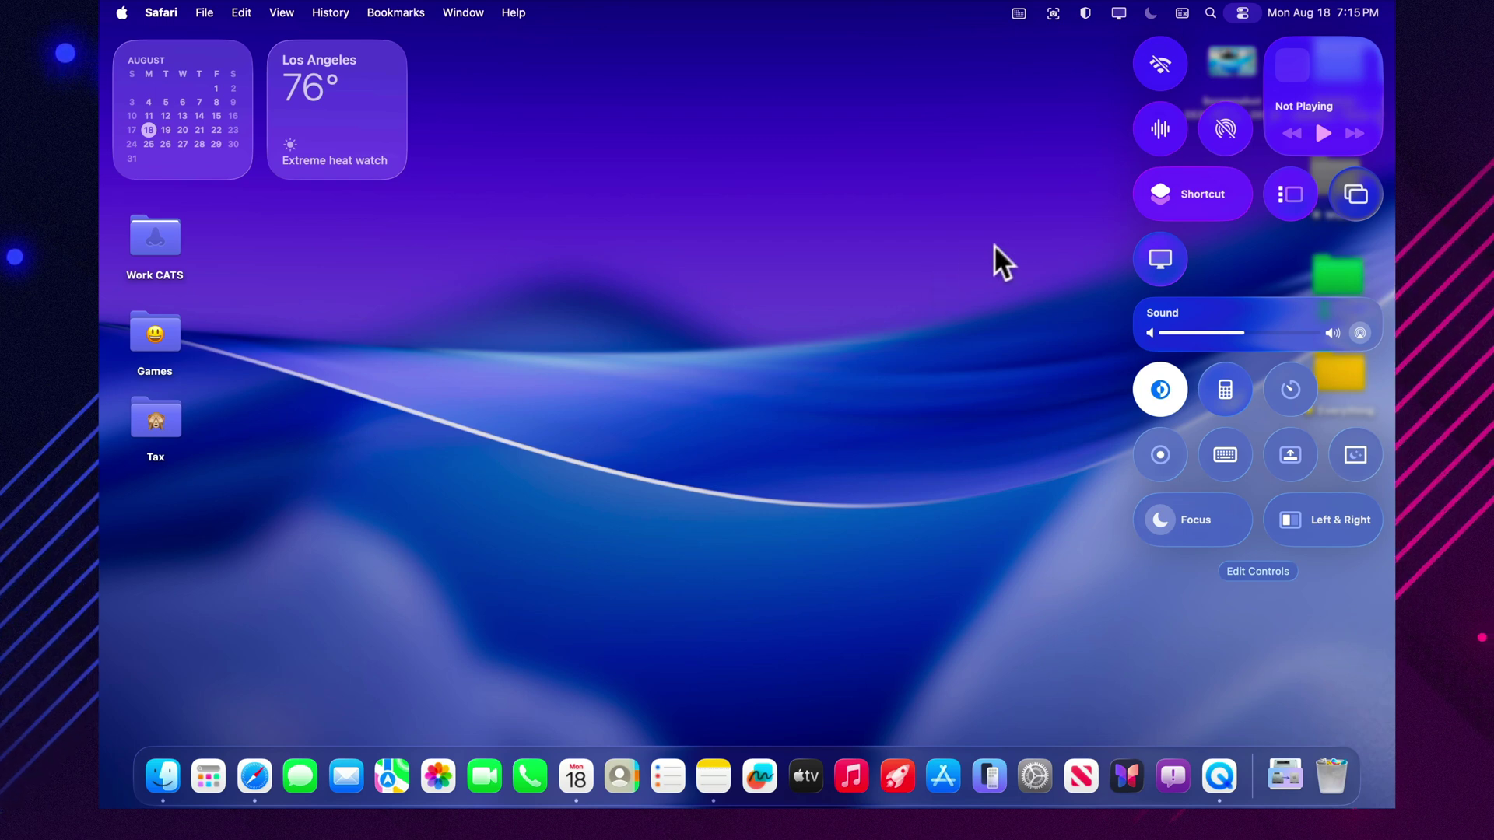
- Search 'perfomance apple taho' in Safari, then scroll through the Low End Mac Beta 7 article
left_click(255, 776)
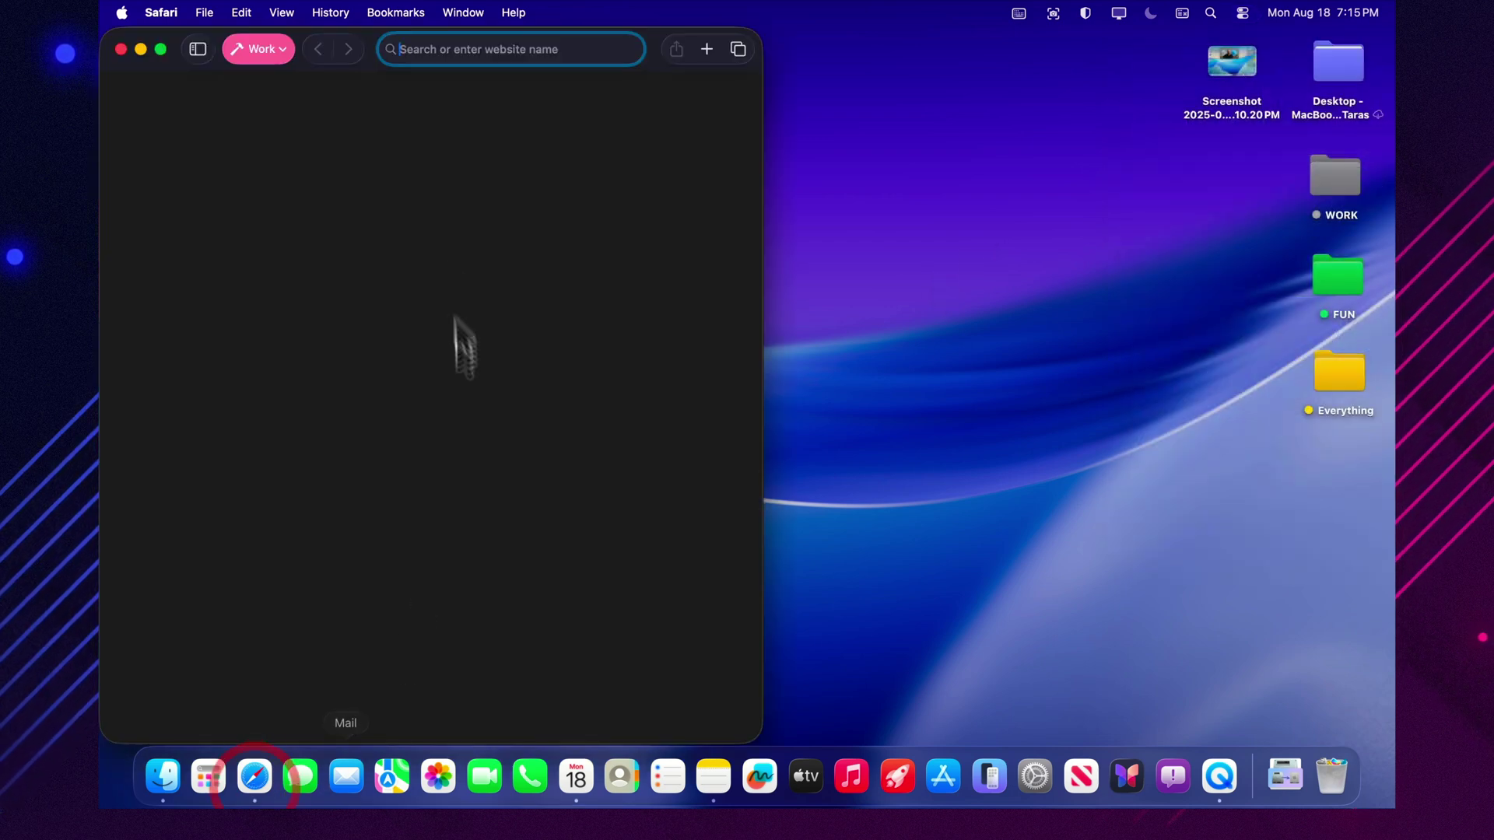
type("per")
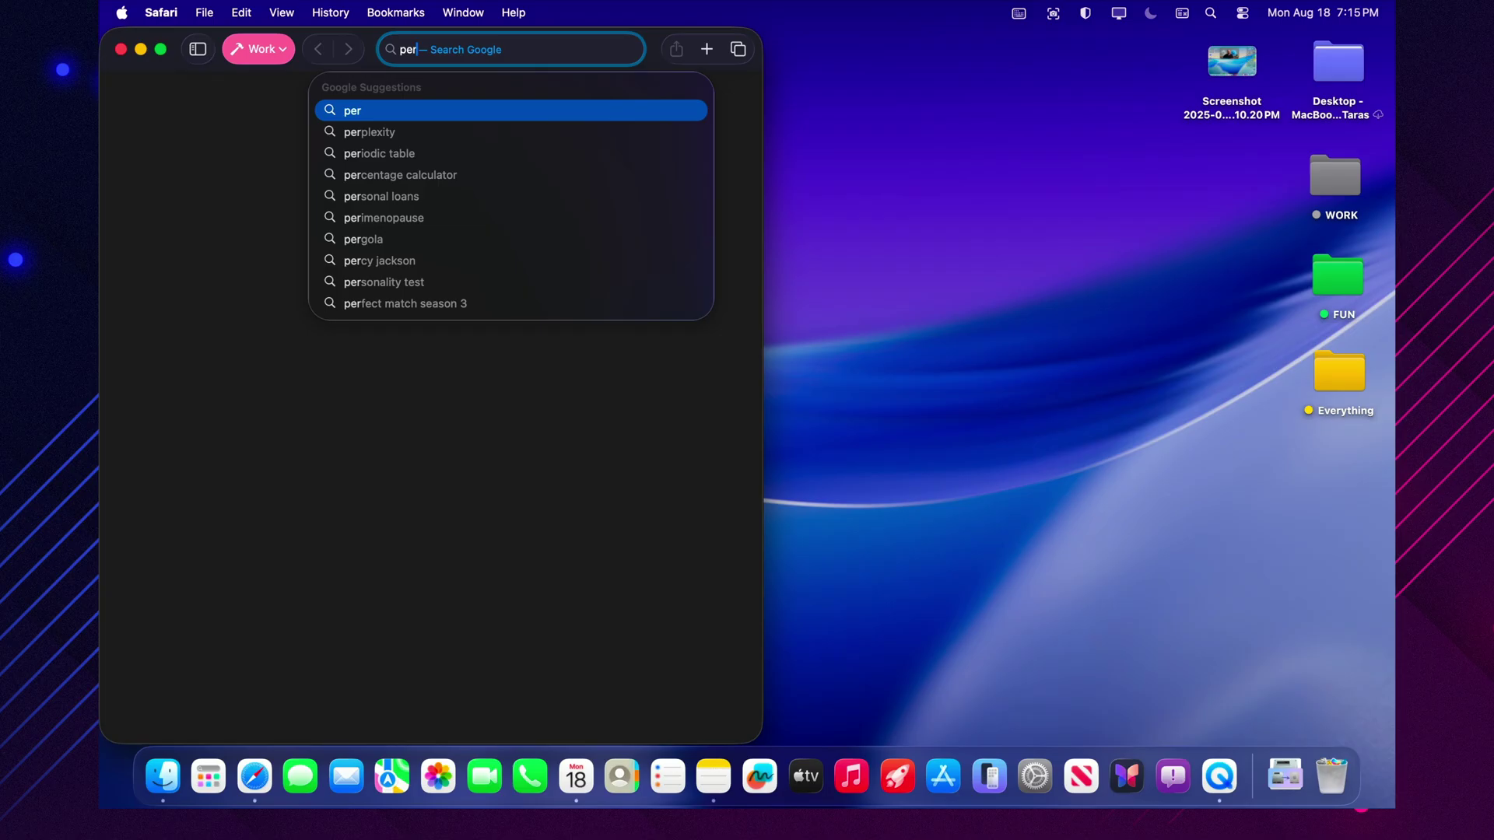
type("fomance")
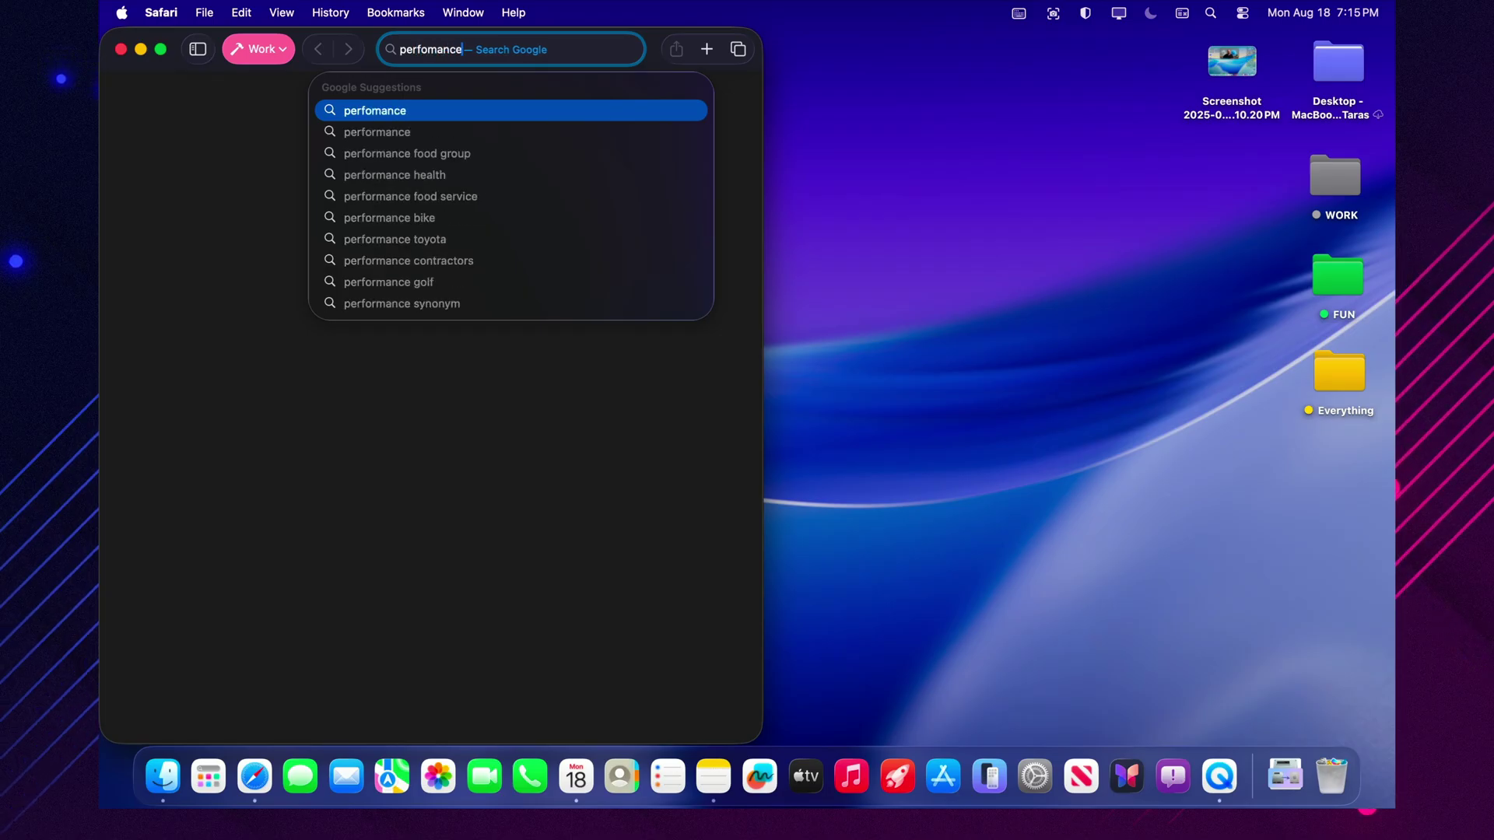
type(" apple taho")
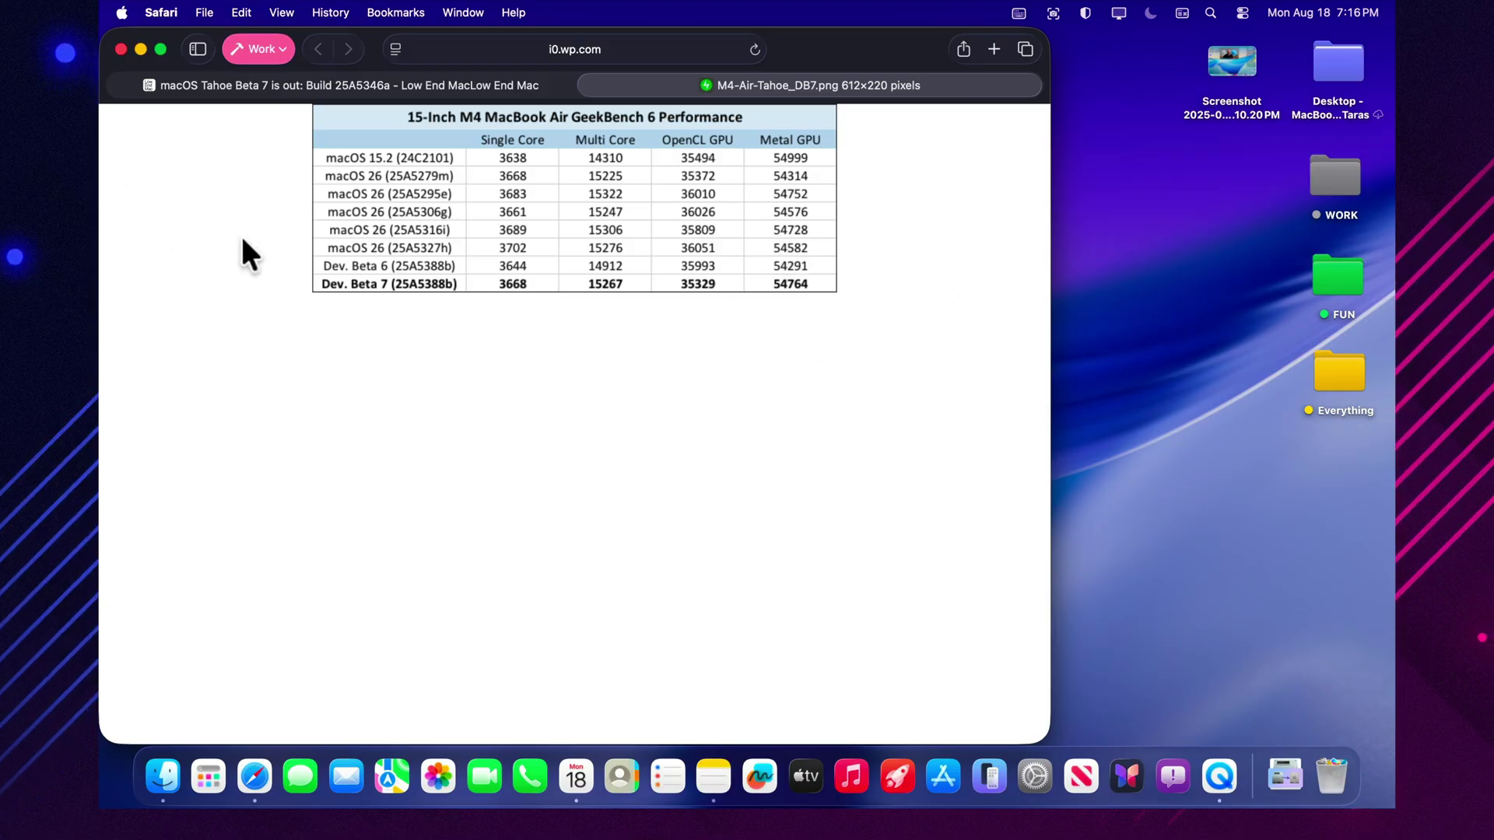
left_click(470, 81)
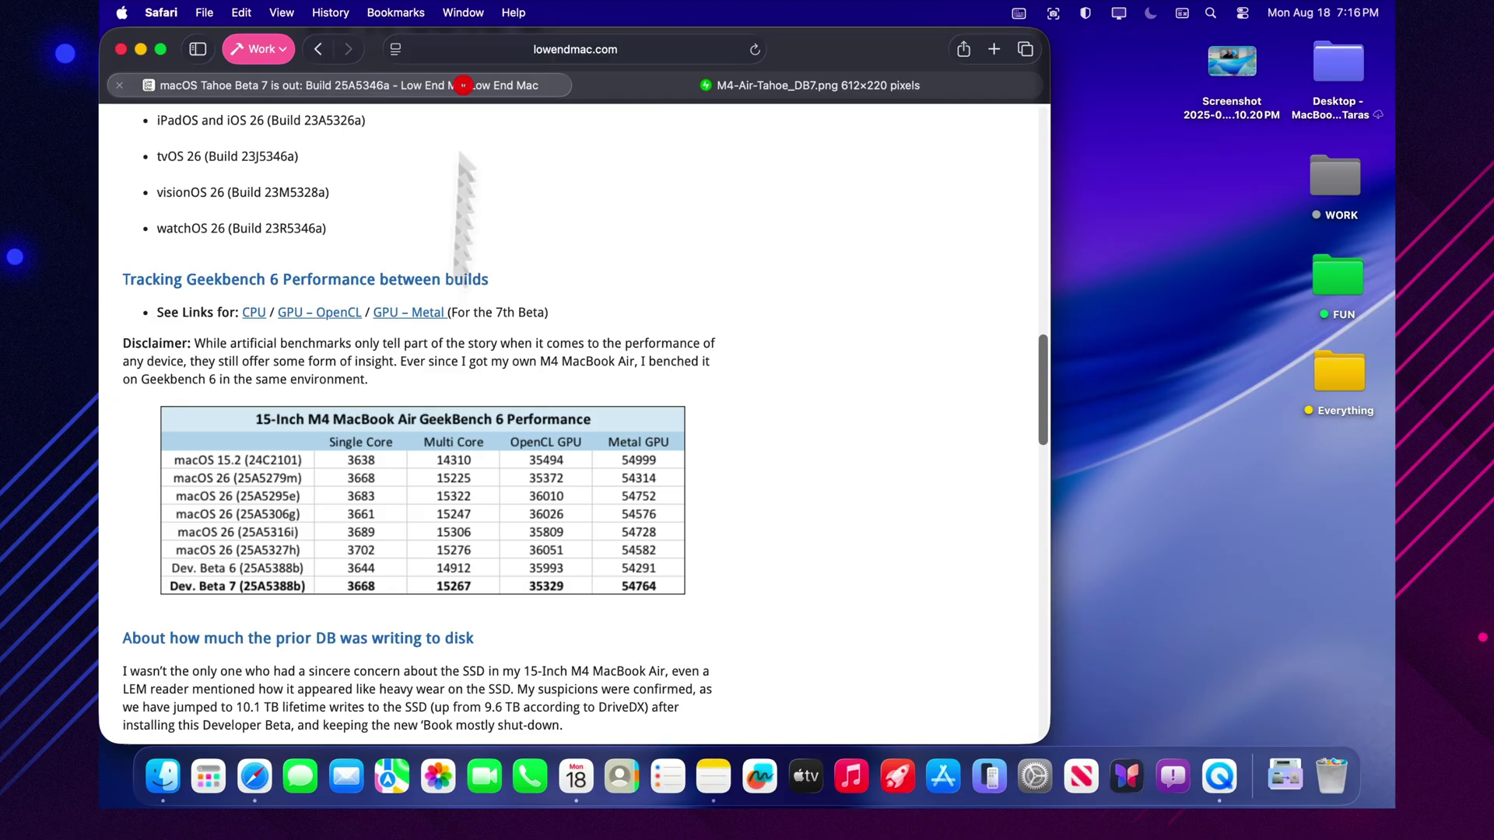
scroll(451, 351, "down", 10)
scroll(441, 481, "down", 15)
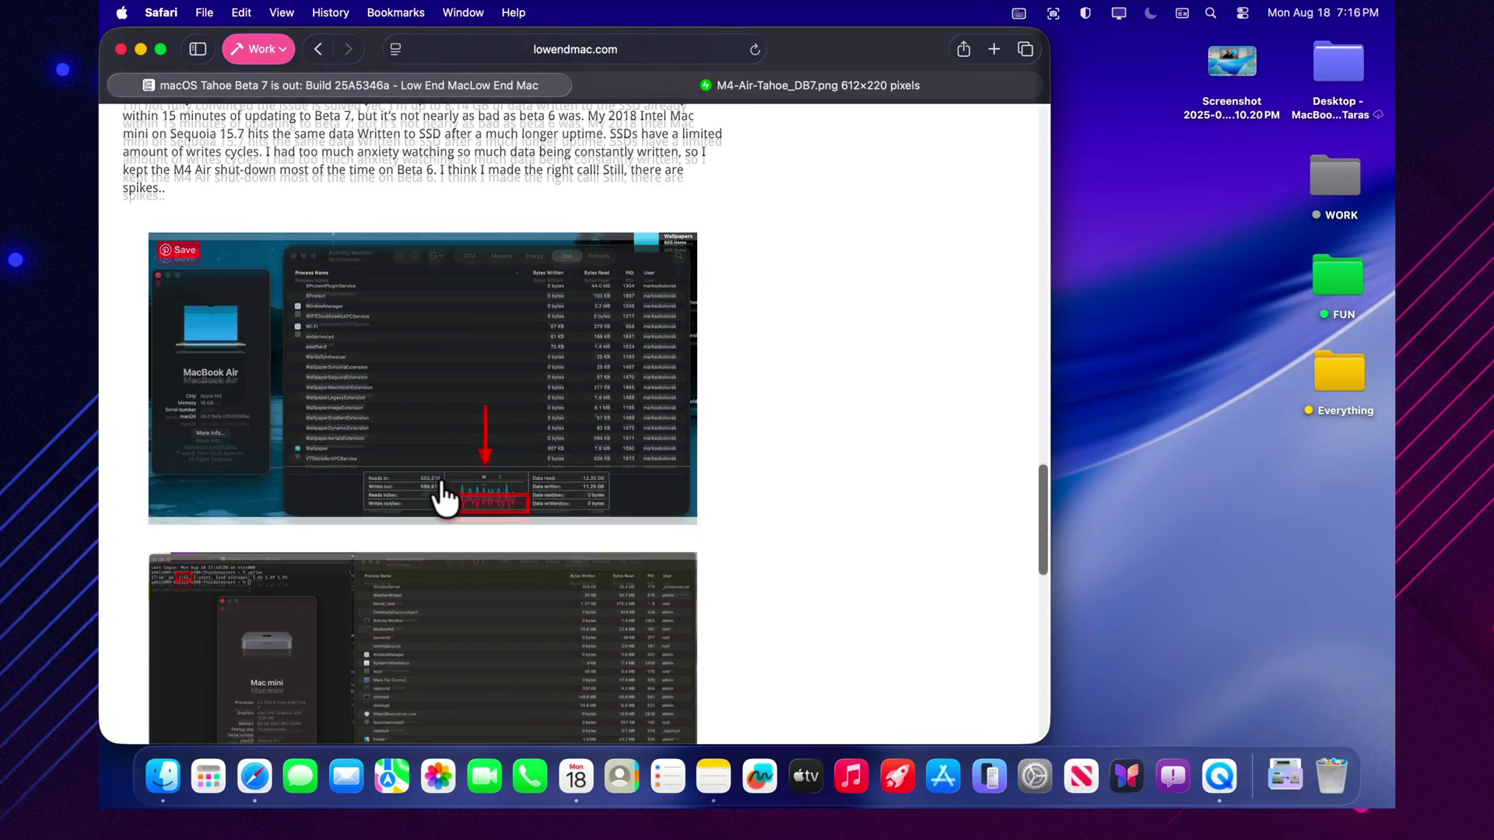
scroll(436, 486, "up", 10)
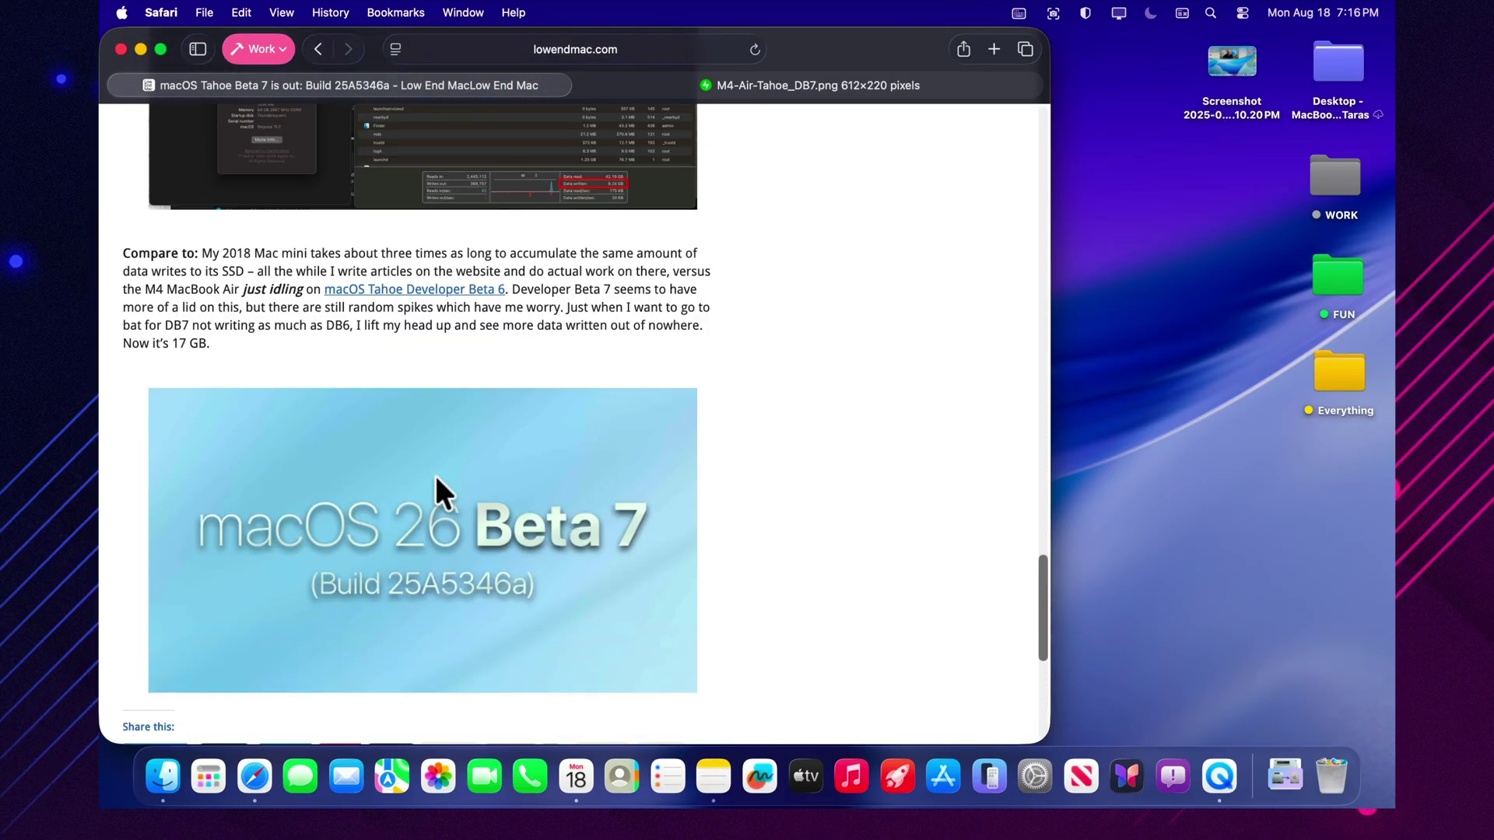
scroll(404, 452, "up", 5)
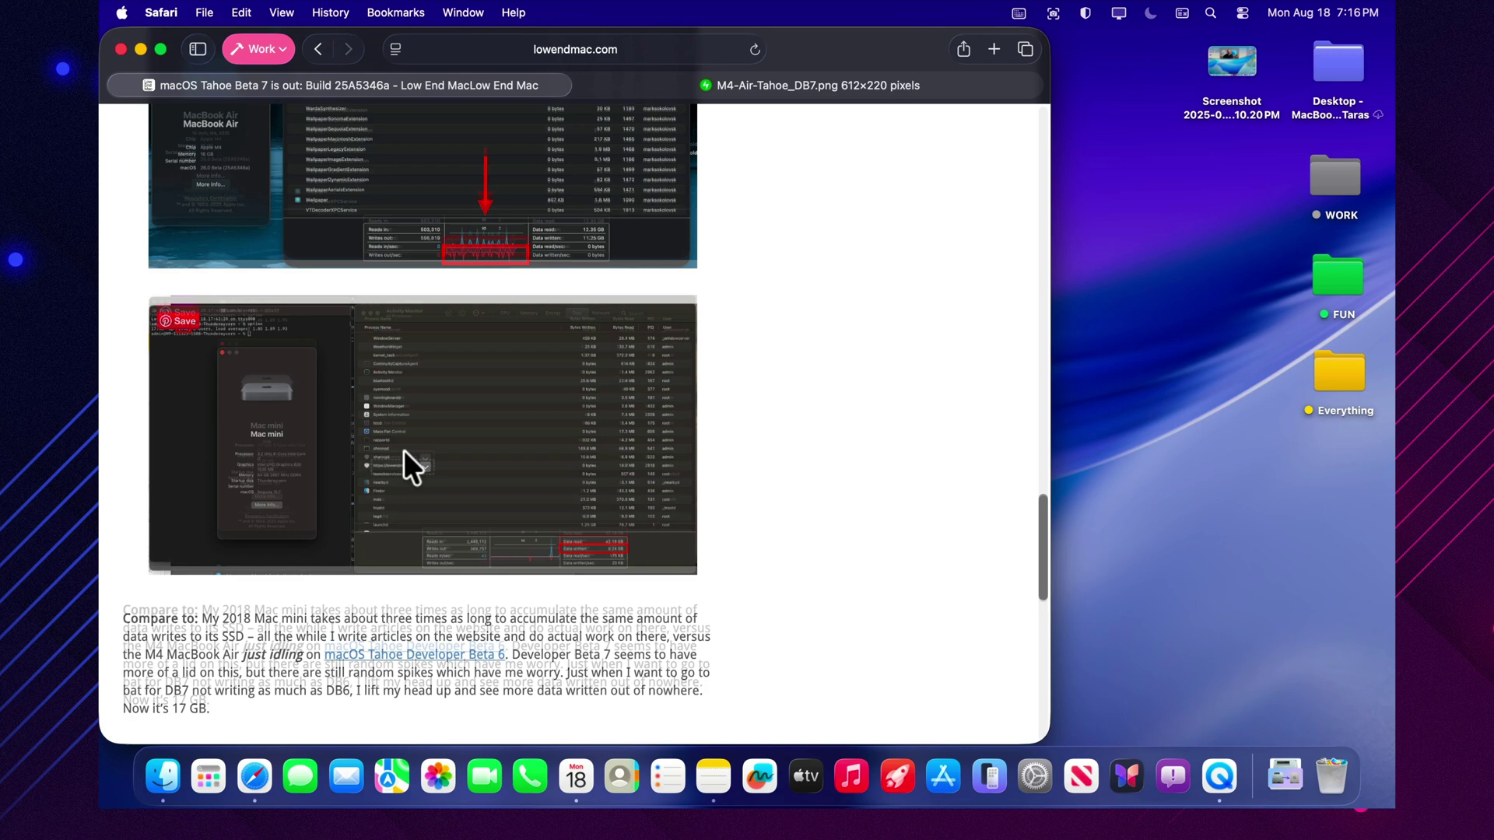
scroll(406, 420, "up", 1)
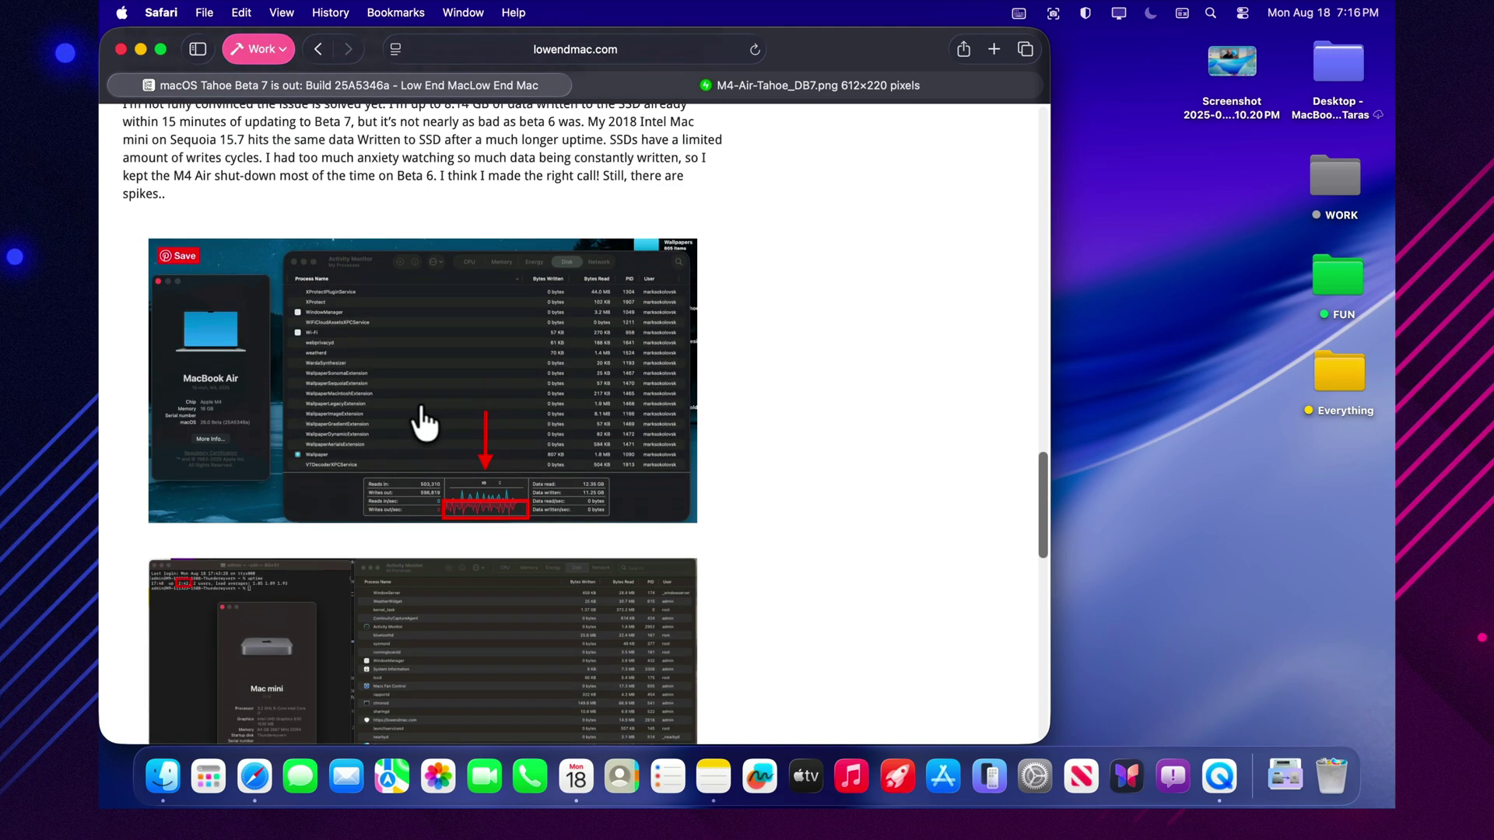
- Open the Activity Monitor screenshot in a new tab, view it full-size, then close Safari's window
right_click(417, 401)
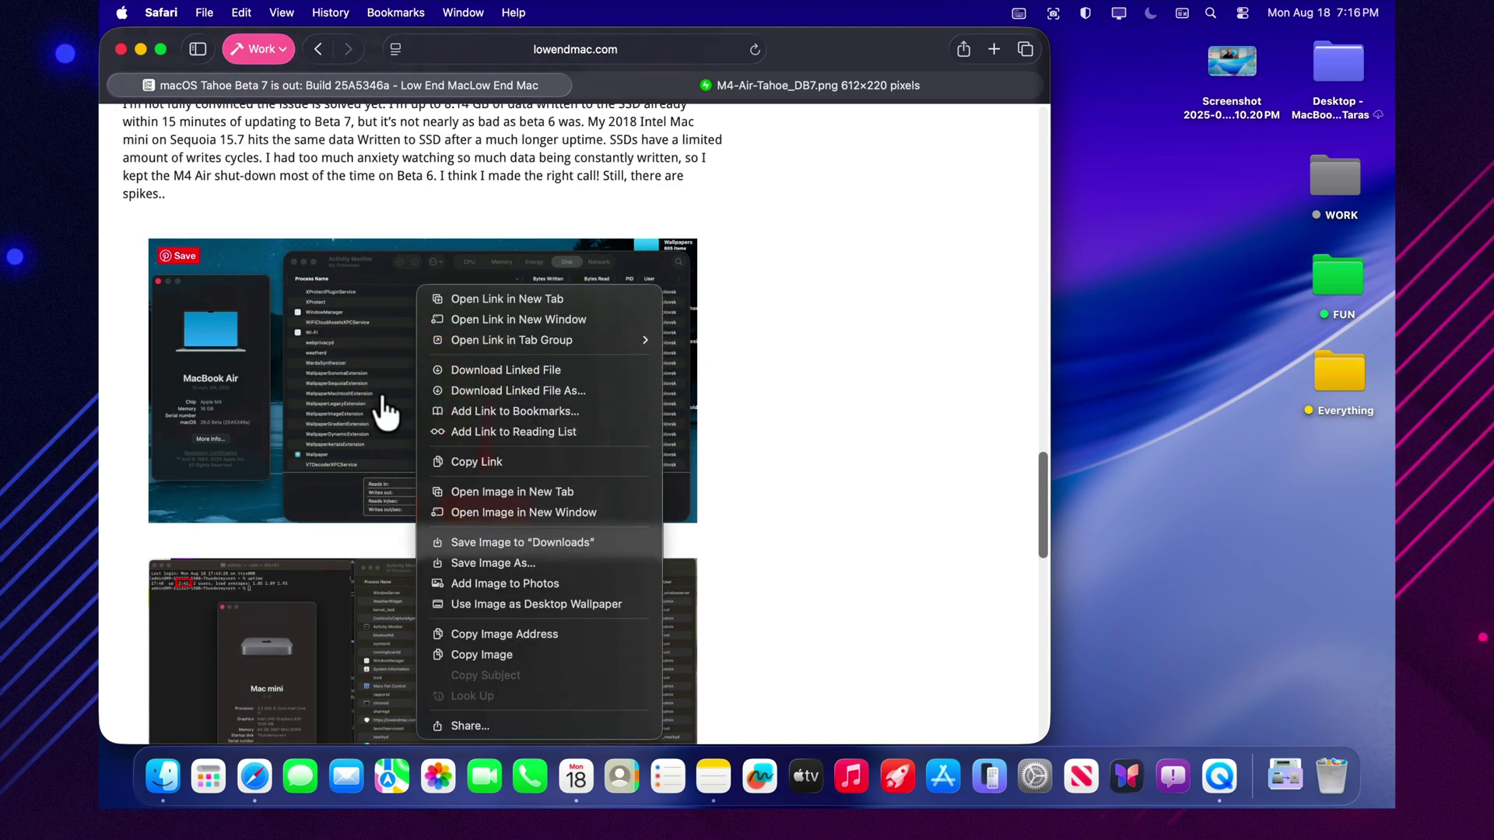
left_click(456, 493)
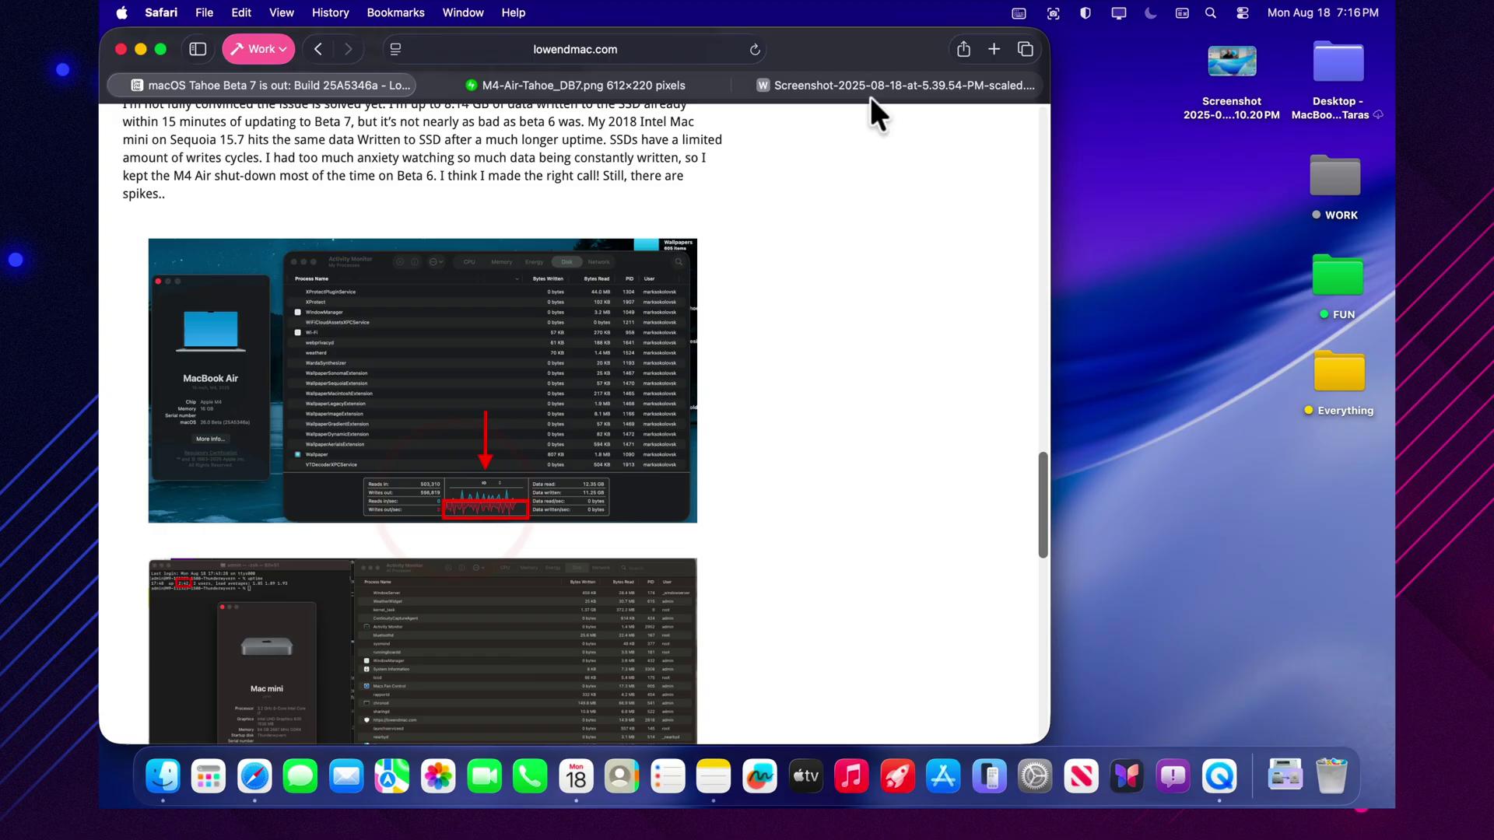
left_click(886, 83)
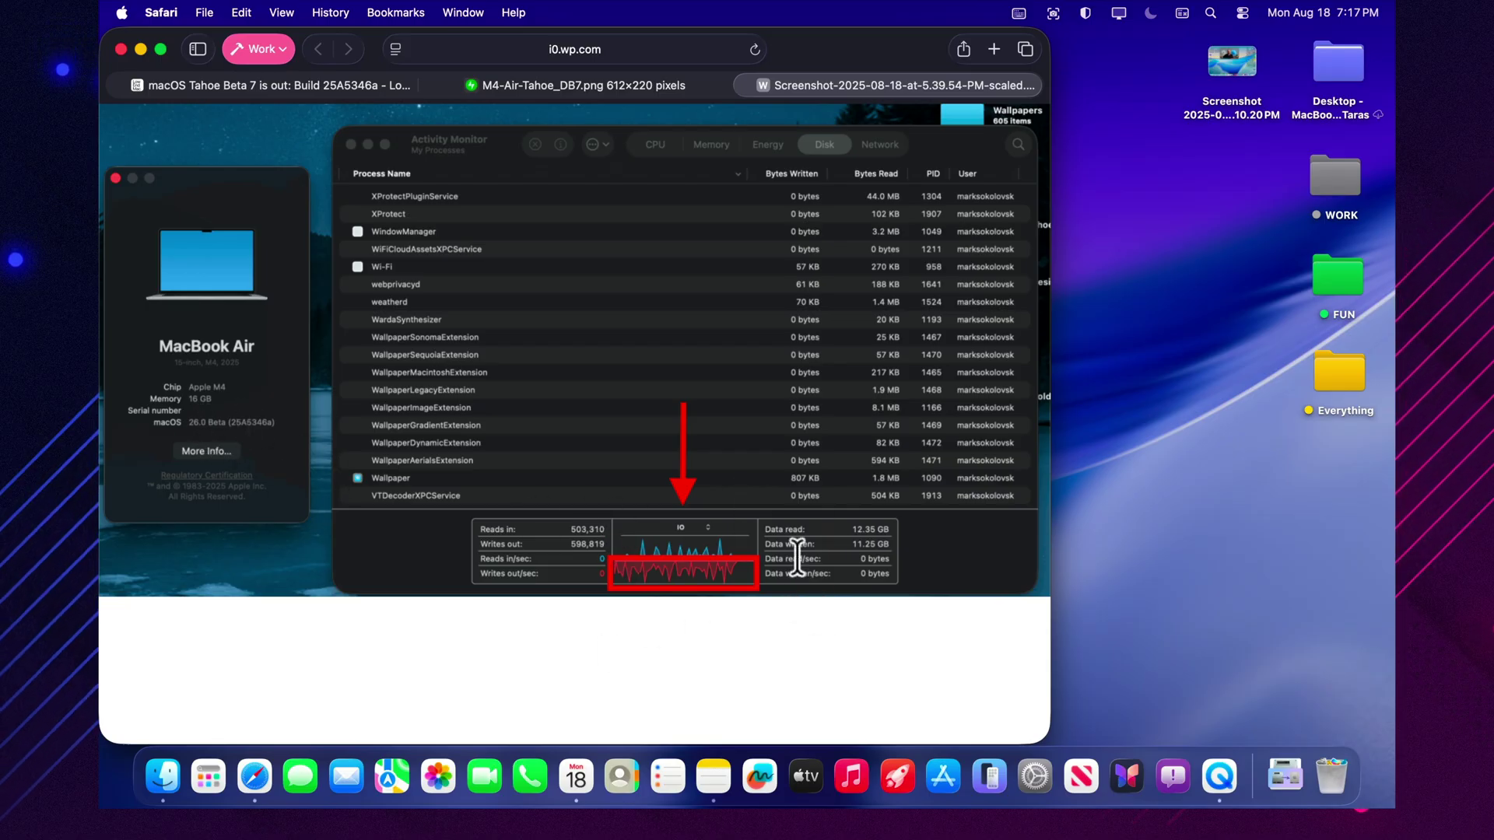
left_click(122, 48)
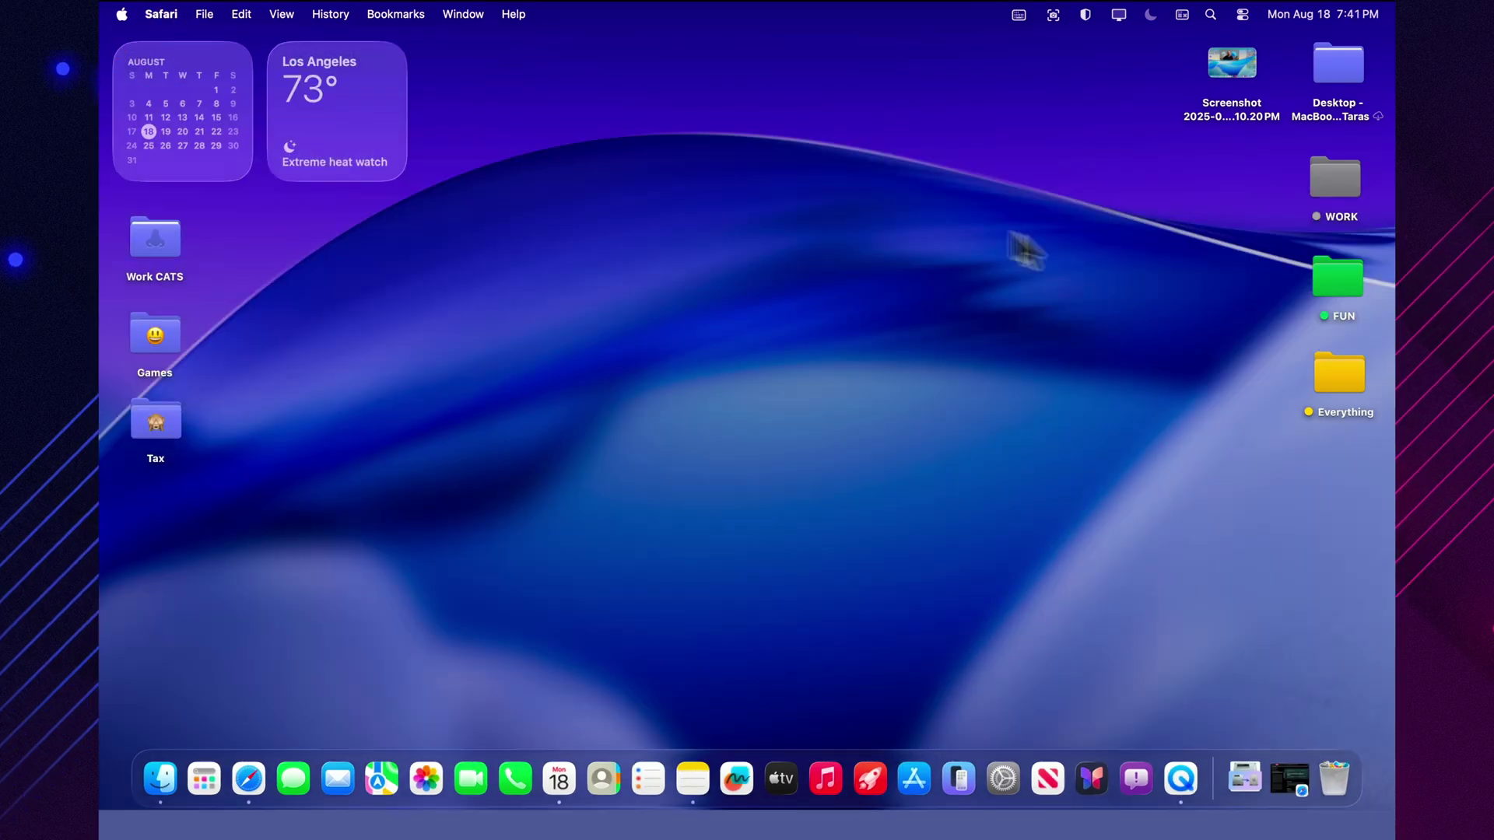
- Reopen Safari on Apple's macOS Tahoe 26 Beta 7 release notes and scroll to the footer
left_click(249, 781)
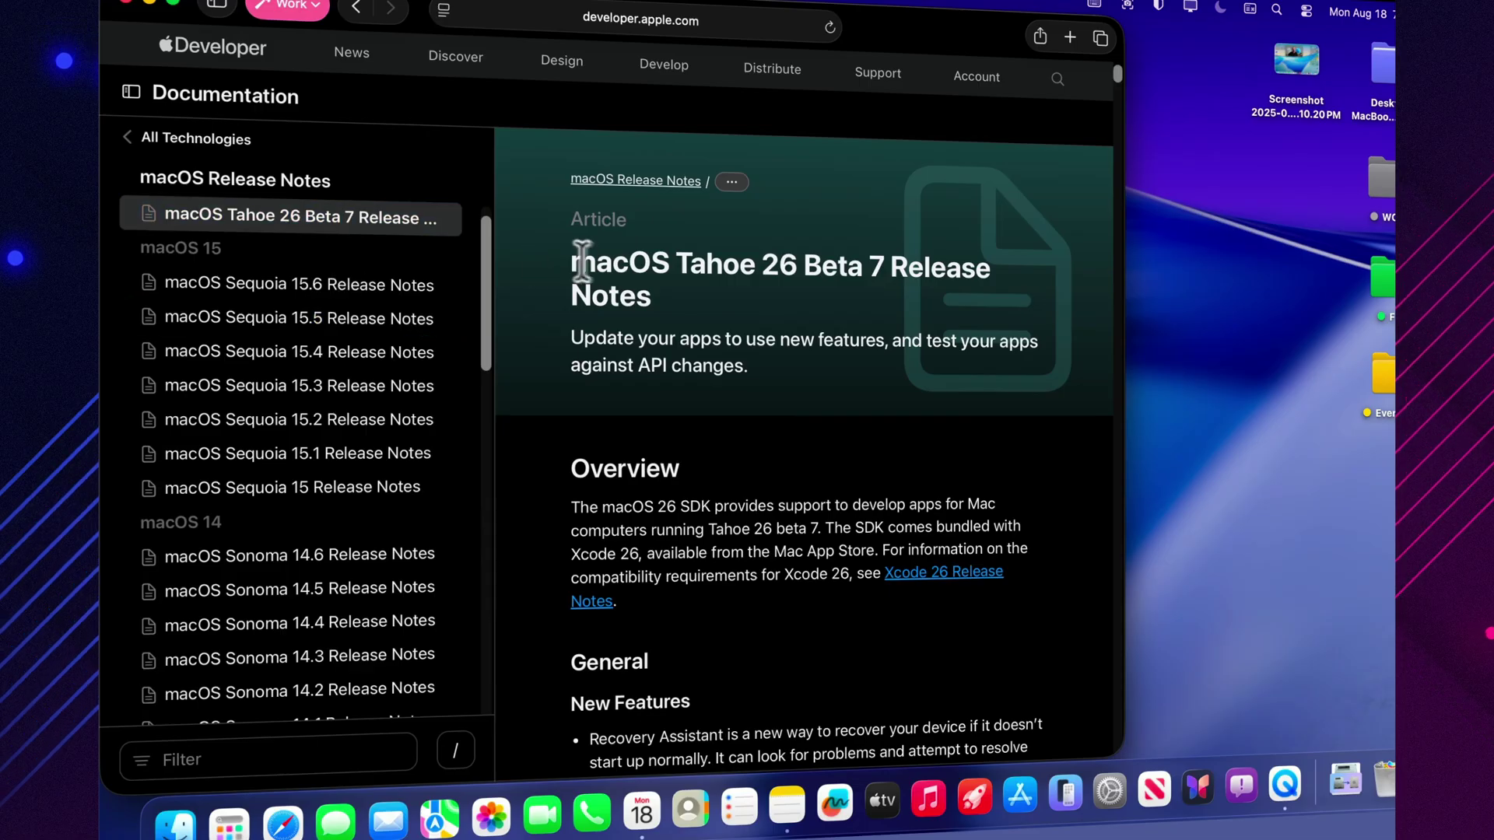
left_click_drag(579, 264, 674, 307)
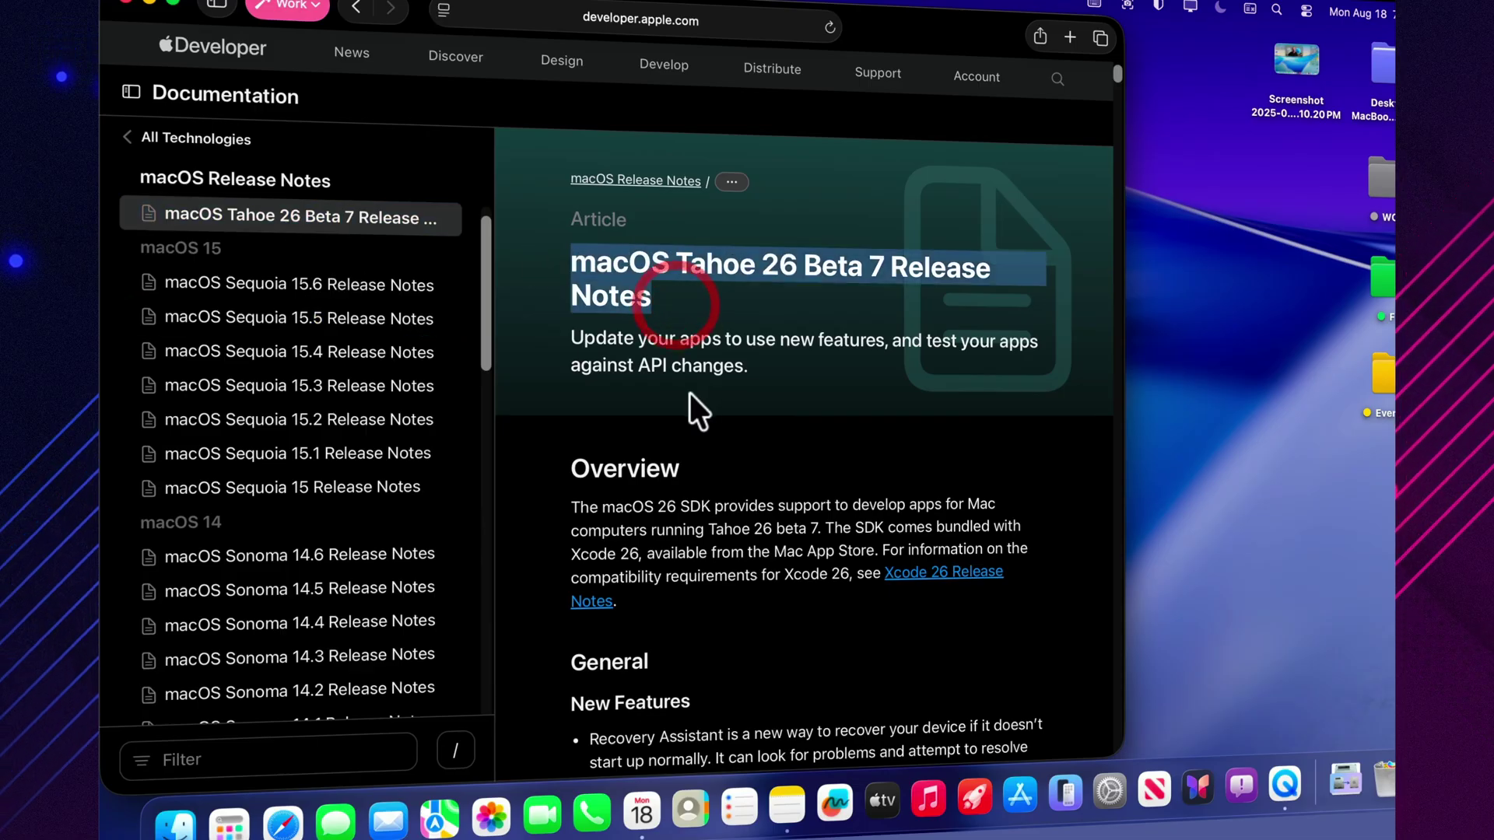
scroll(689, 394, "down", 5)
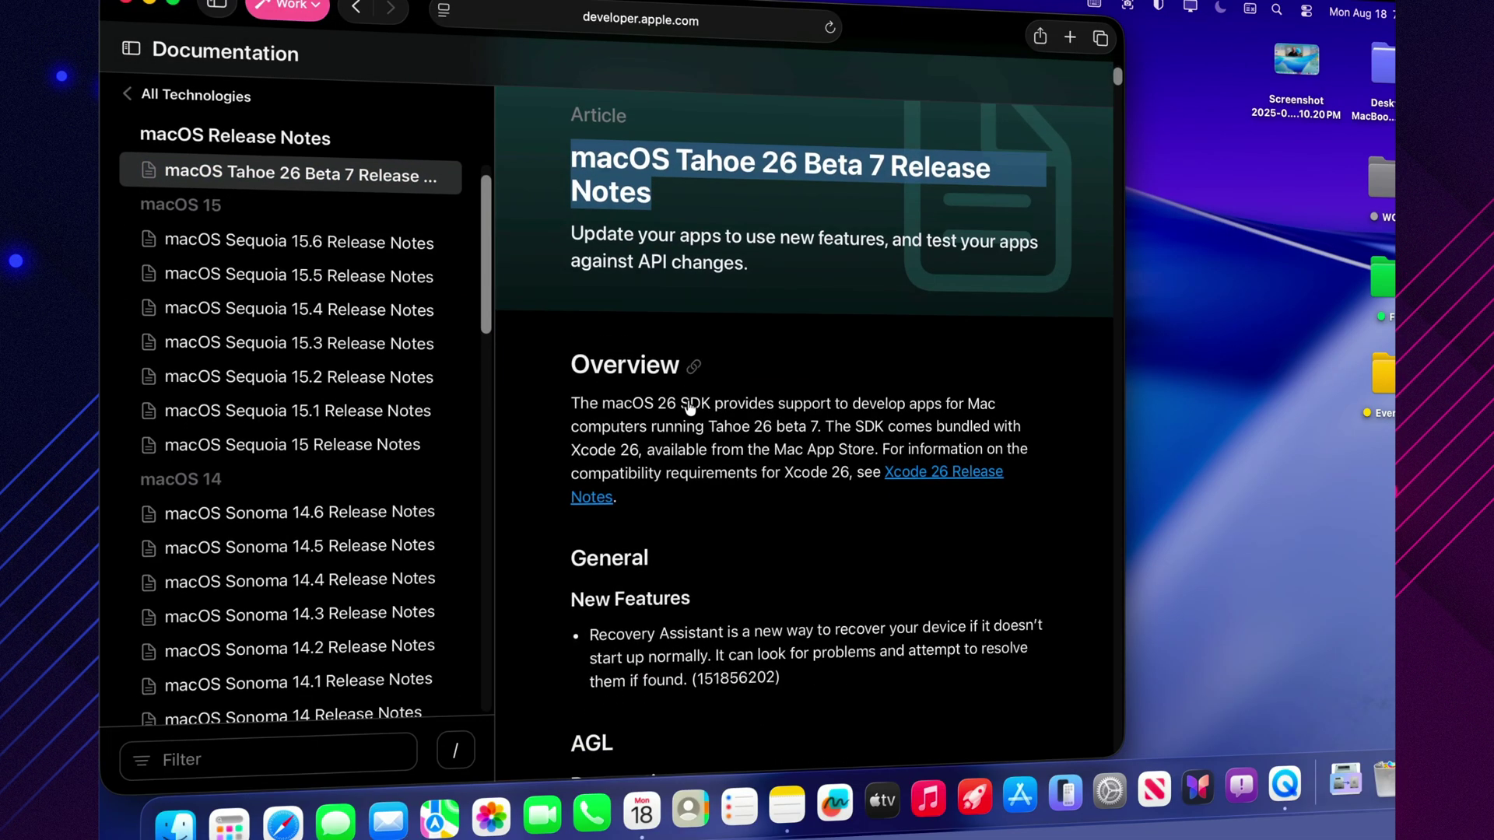
scroll(687, 401, "down", 6)
scroll(688, 403, "down", 3)
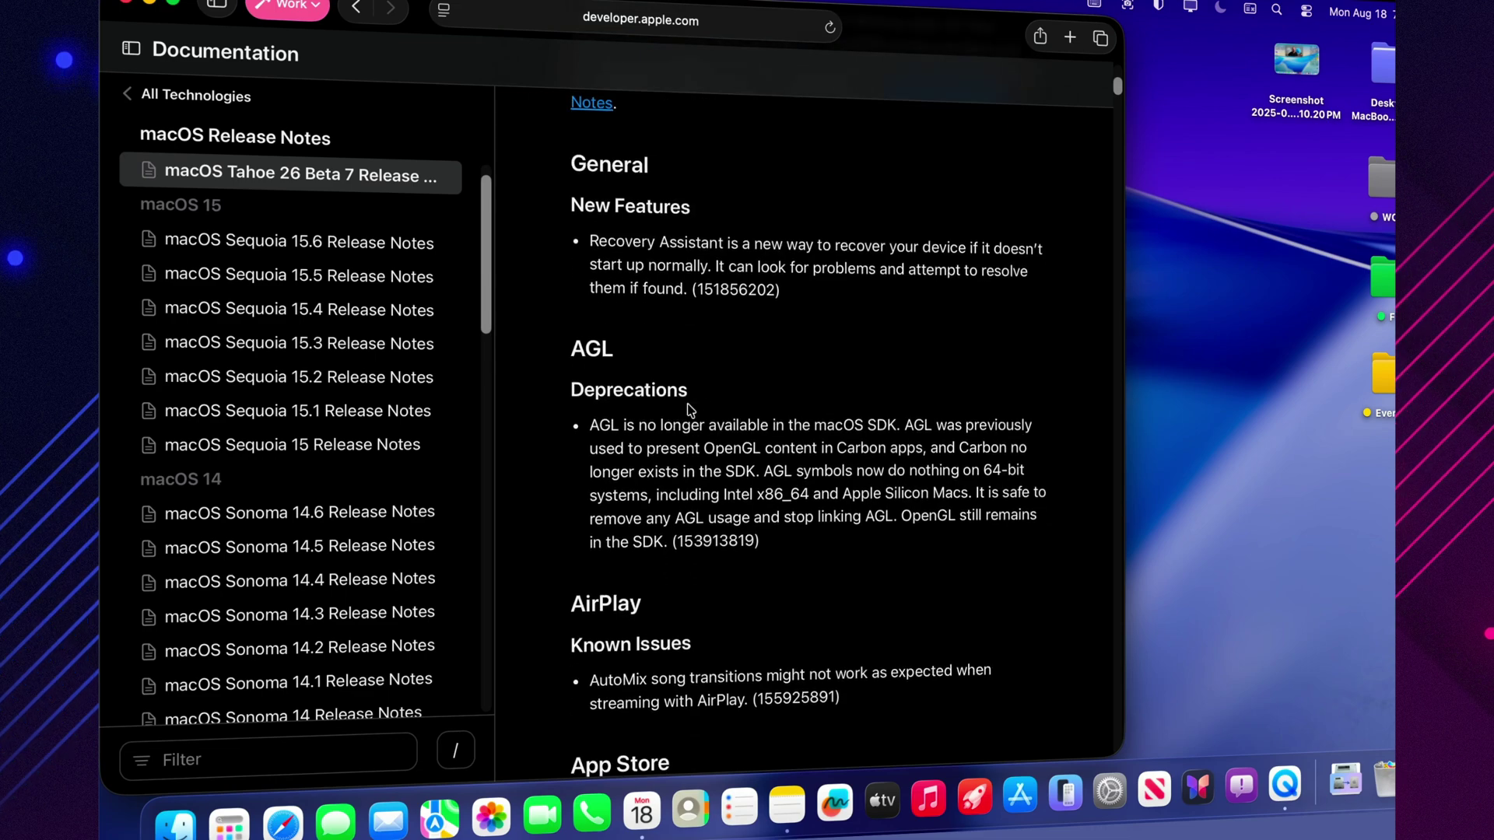
scroll(688, 403, "down", 10)
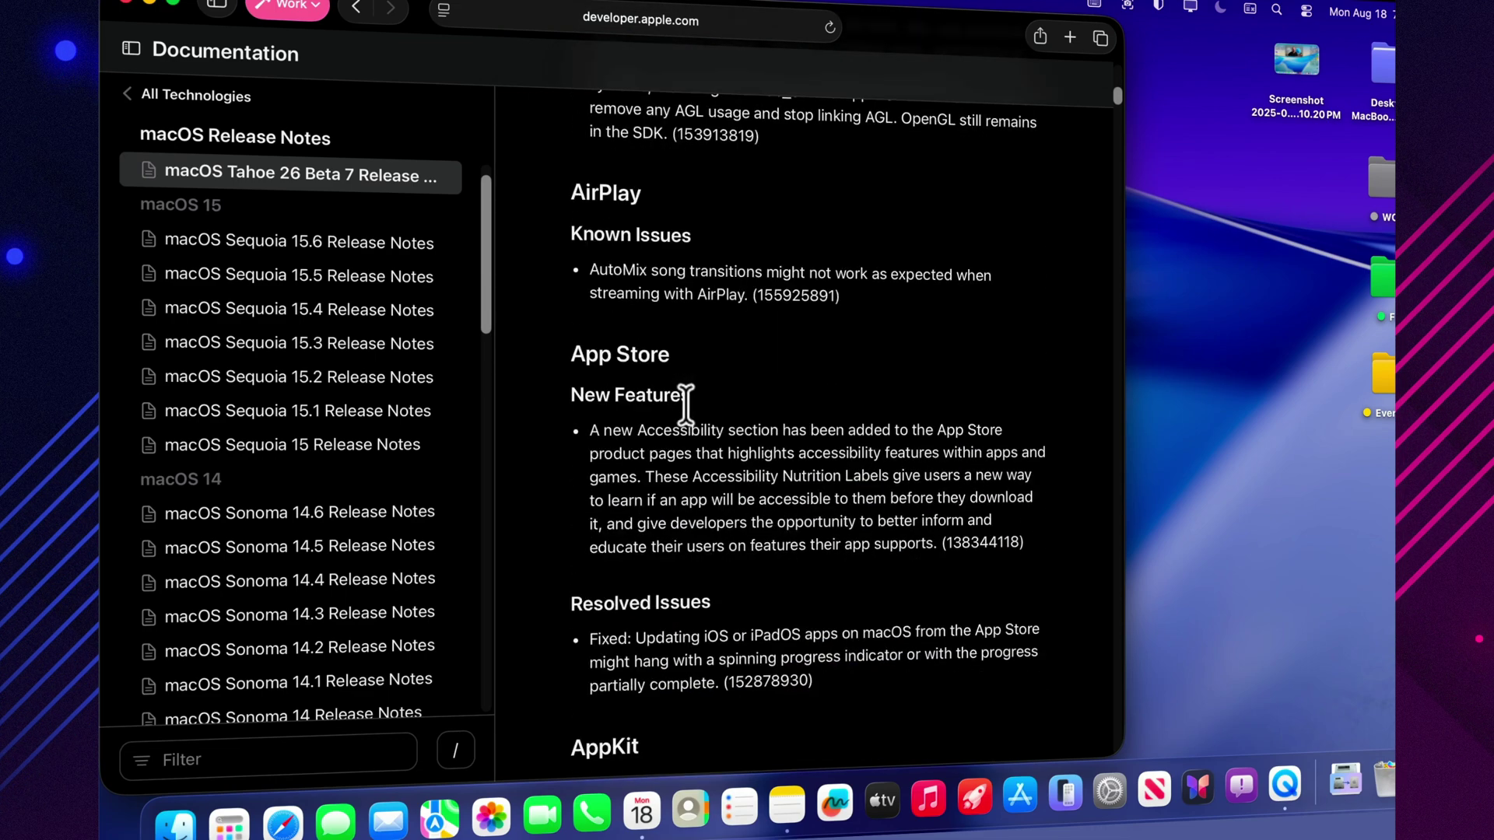
scroll(684, 404, "down", 12)
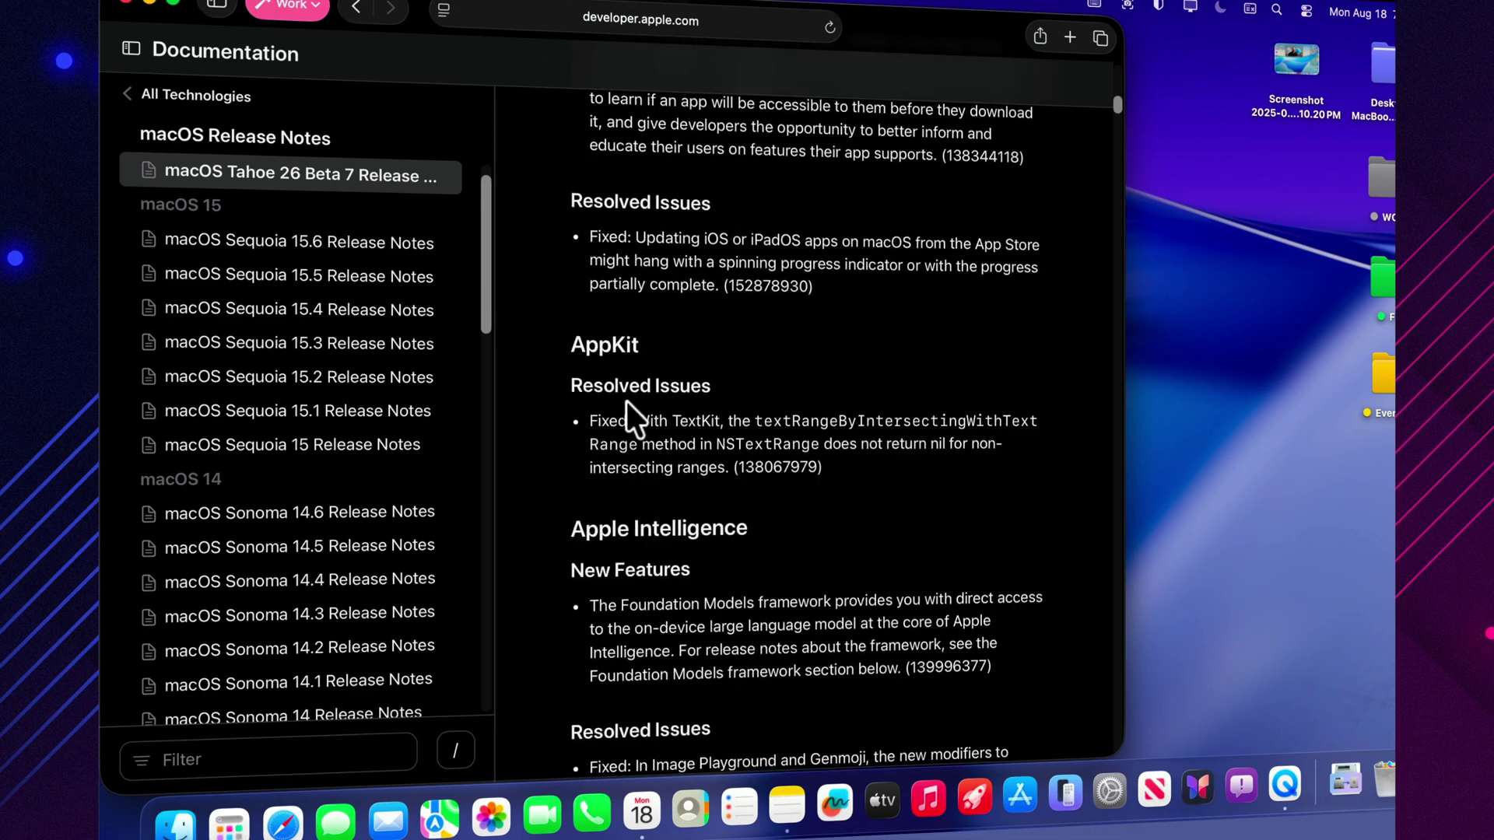
scroll(629, 411, "down", 12)
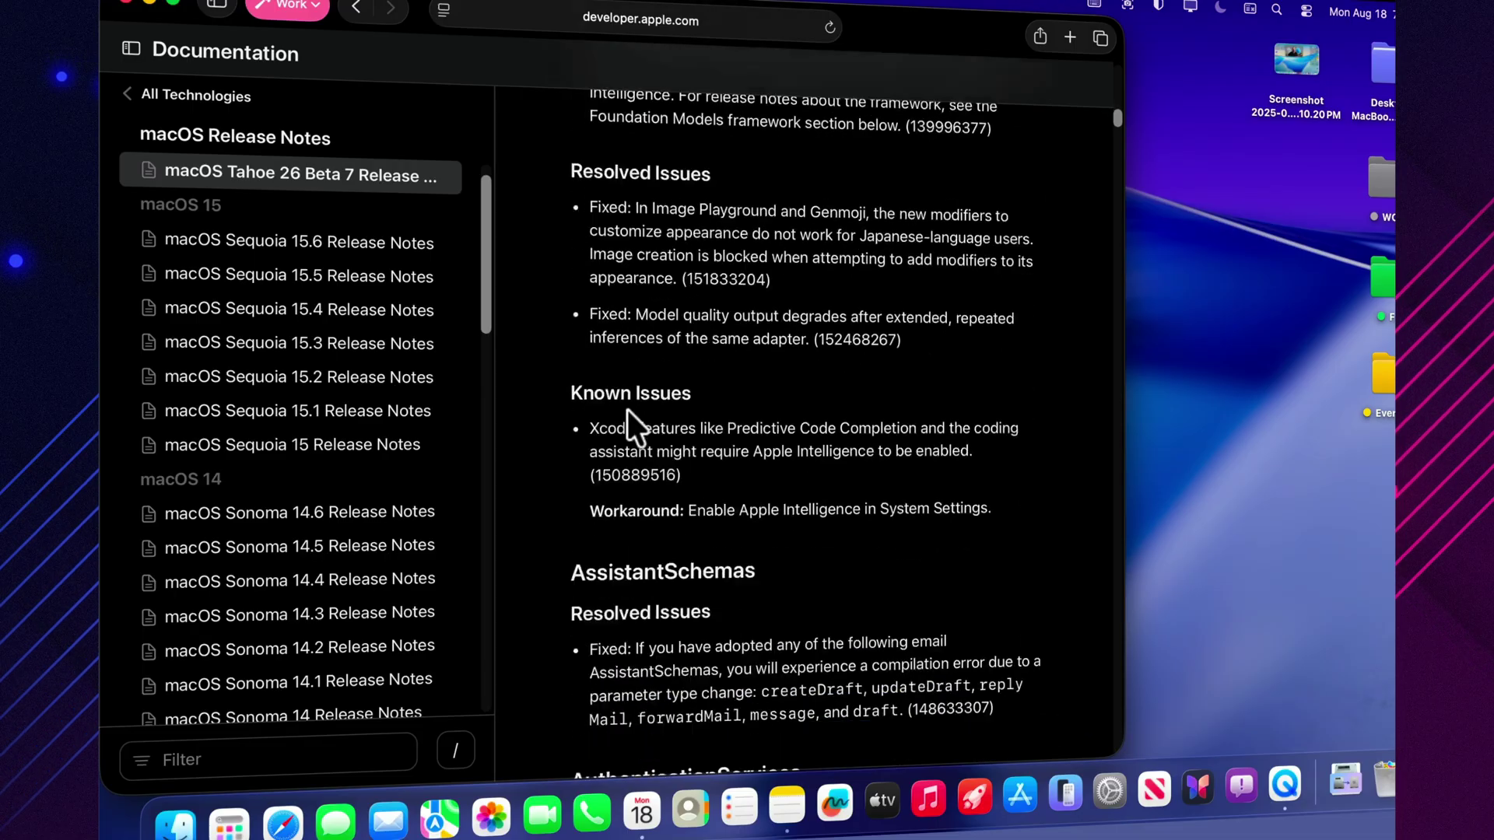
scroll(627, 409, "down", 9)
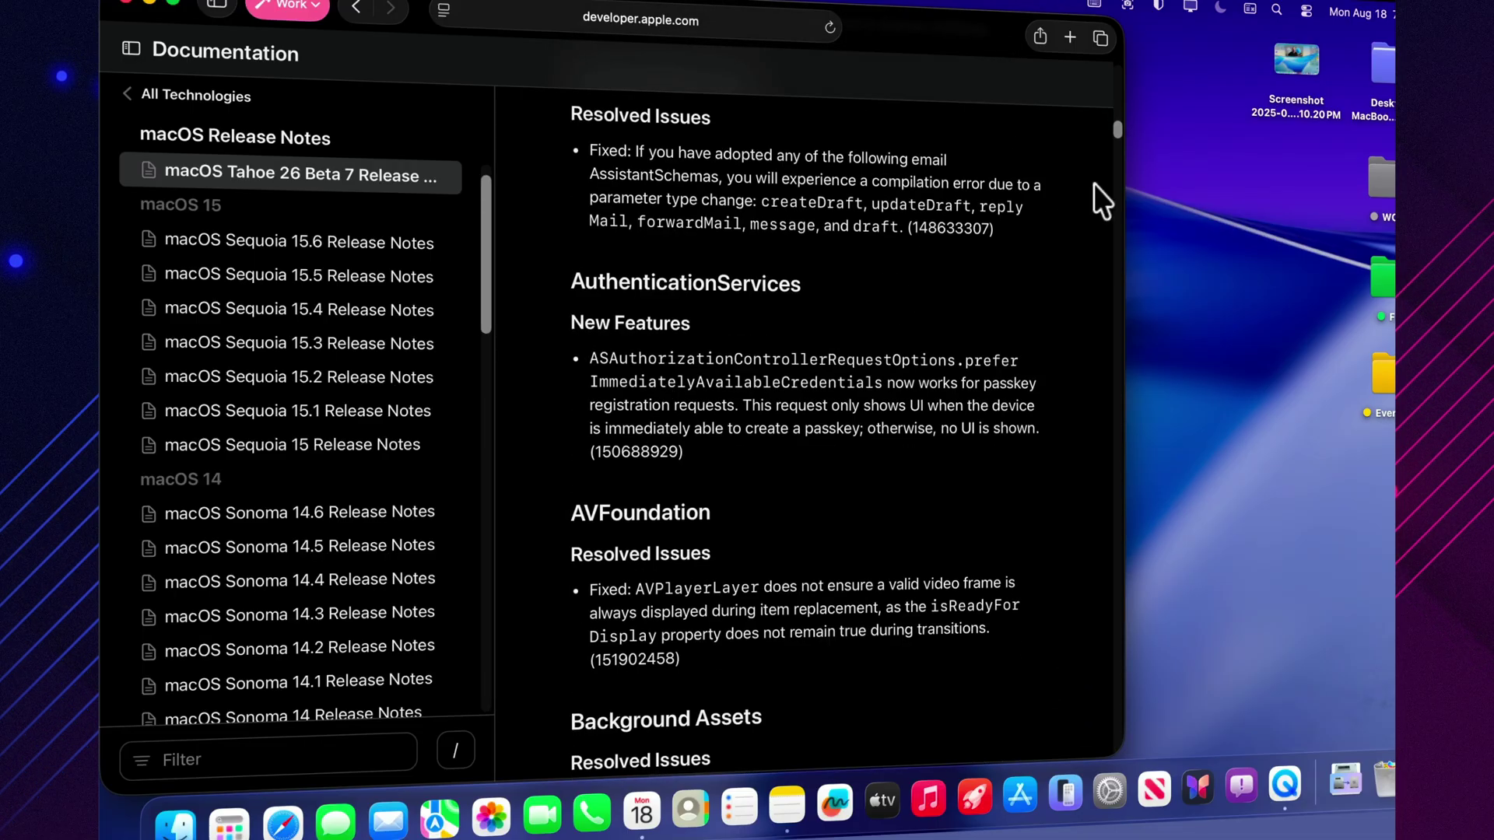
scroll(1113, 140, "down", 20)
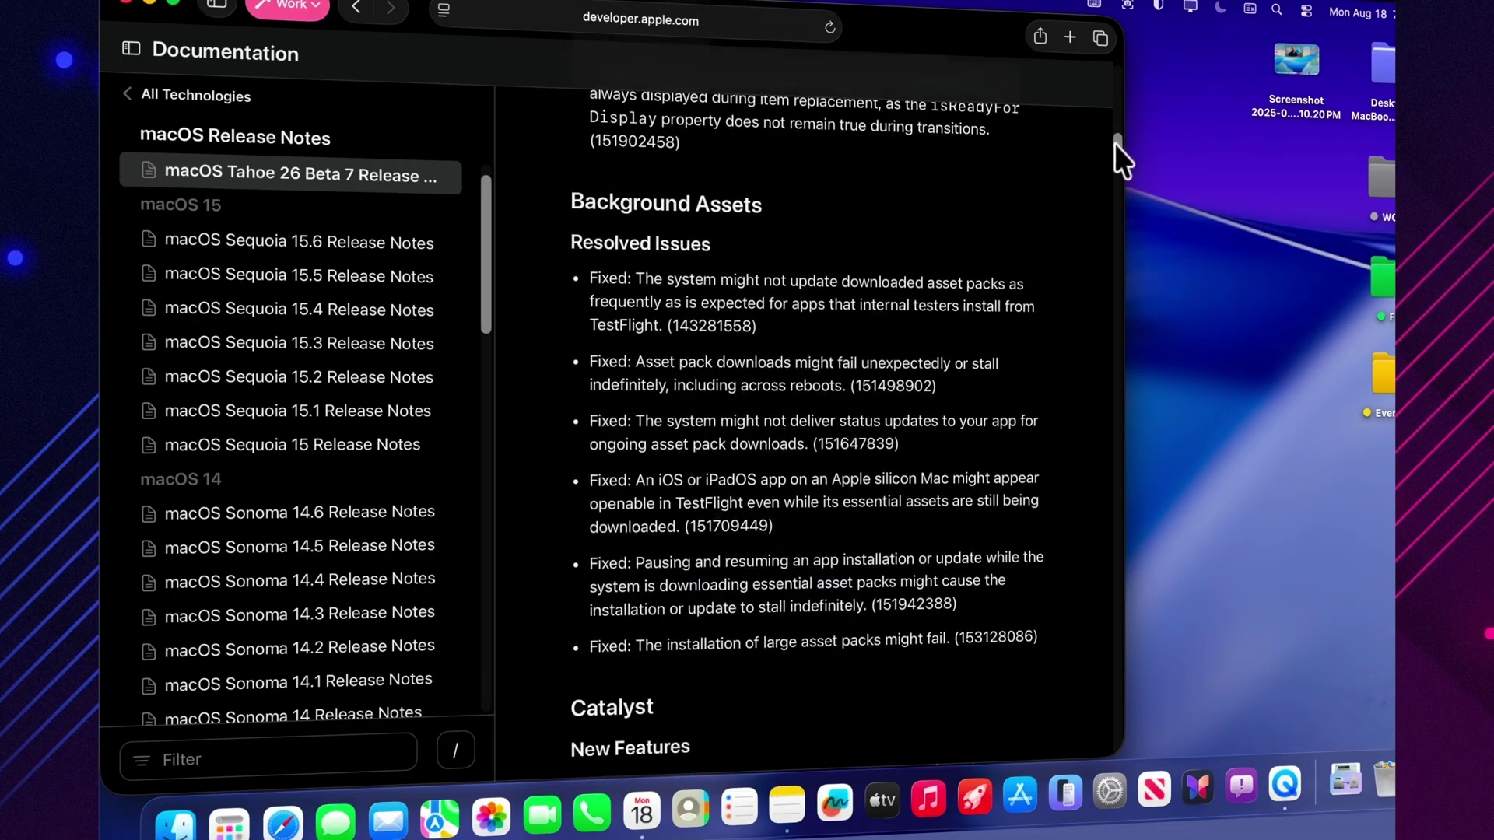
left_click_drag(1112, 160, 1085, 746)
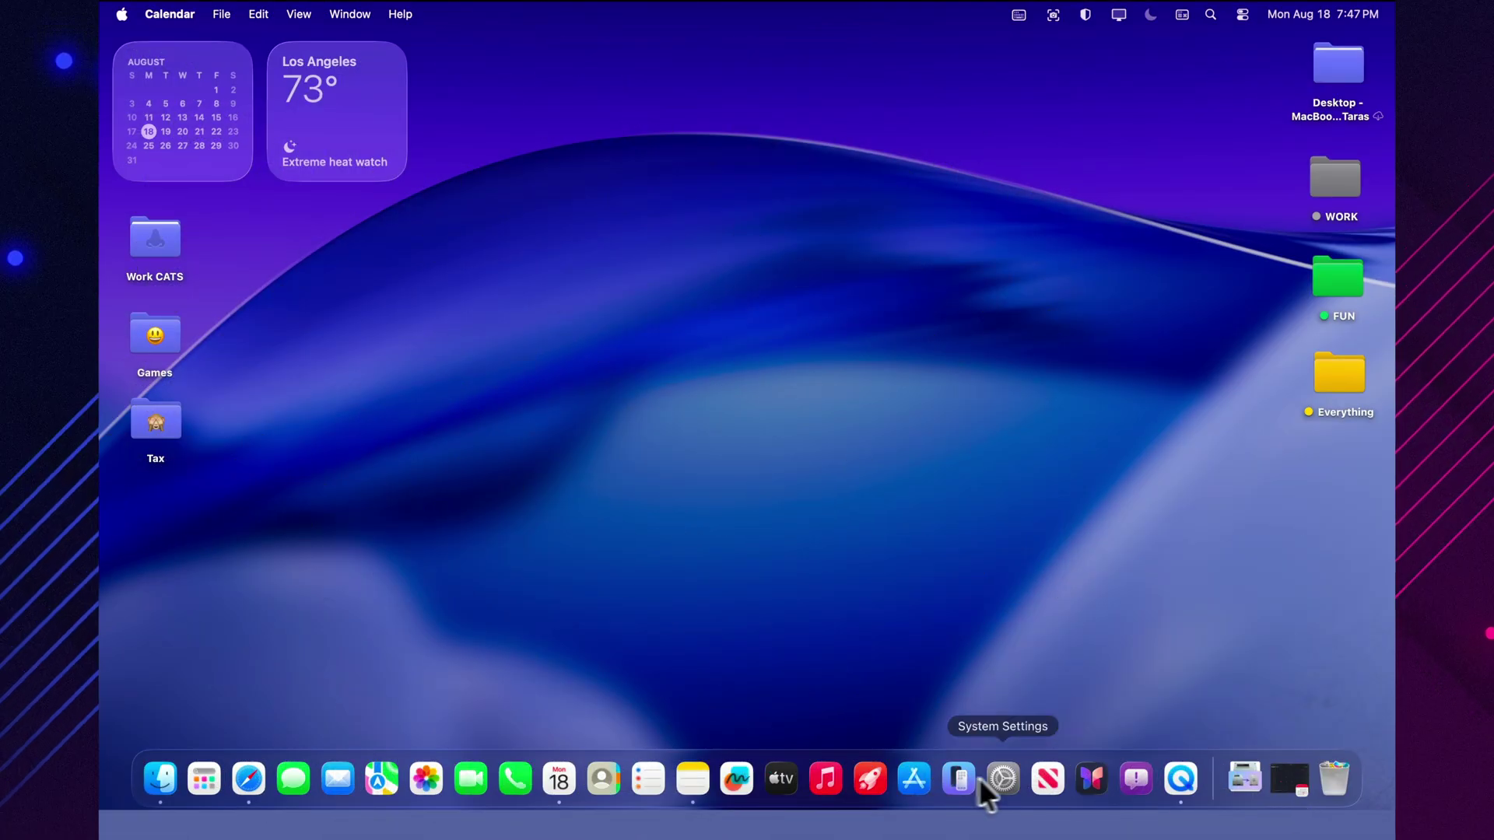
left_click(1298, 773)
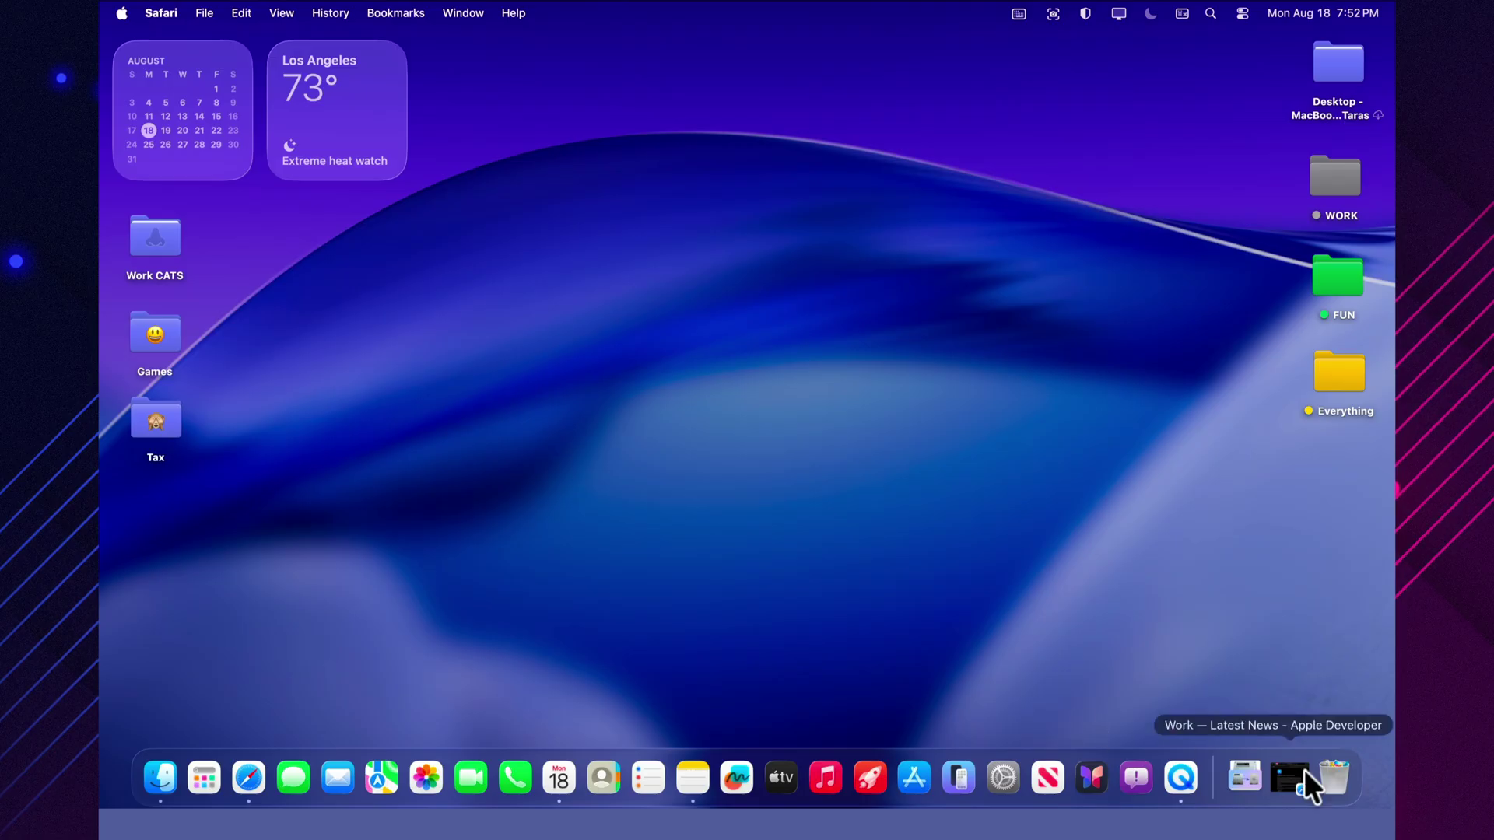
left_click(1304, 768)
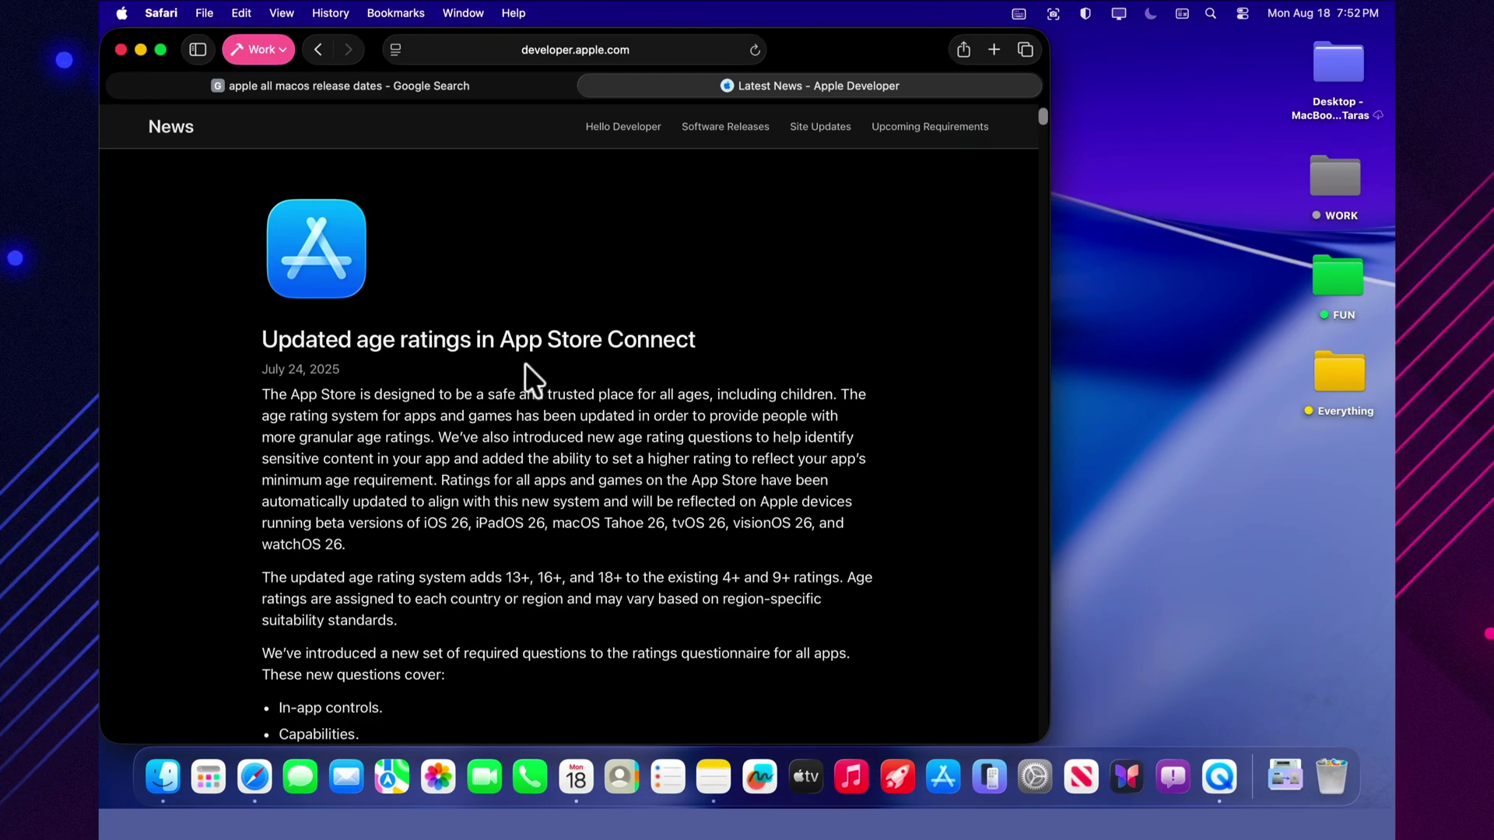
- Scroll down the Apple Developer News page to the European Union apps update post
scroll(563, 460, "down", 5)
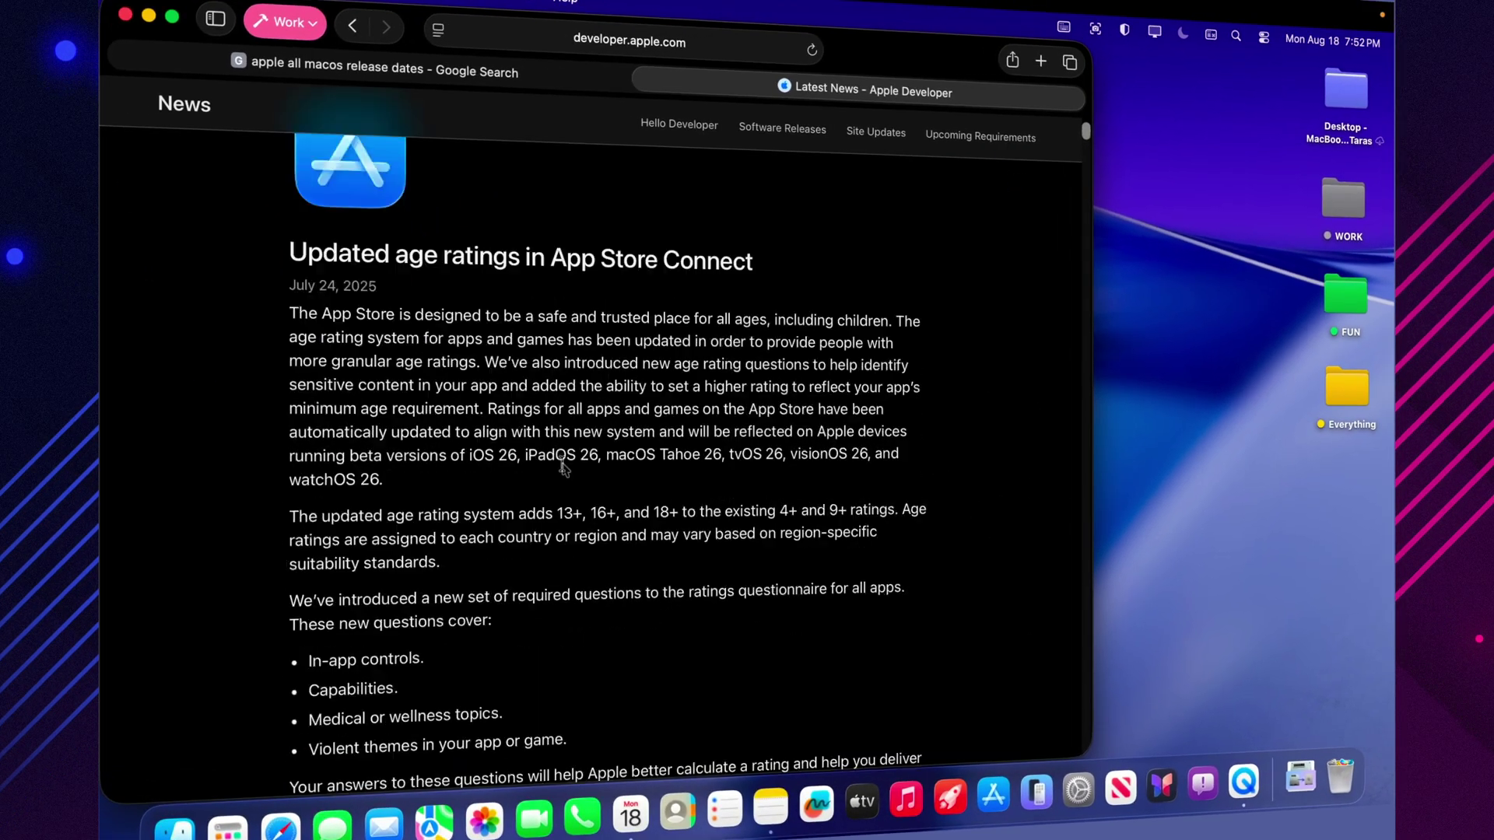
scroll(563, 464, "down", 10)
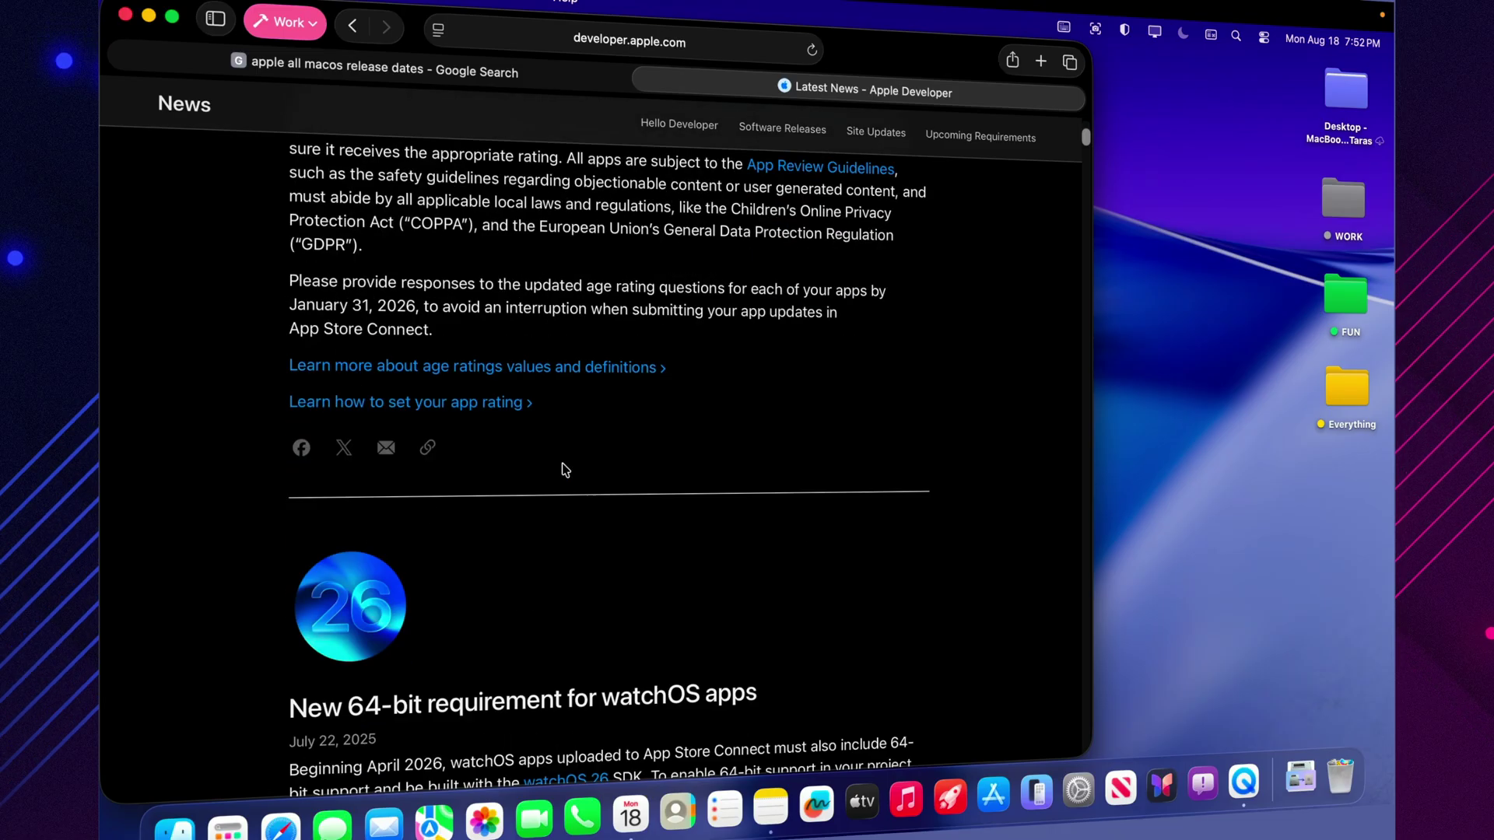
scroll(565, 470, "down", 3)
scroll(566, 470, "down", 13)
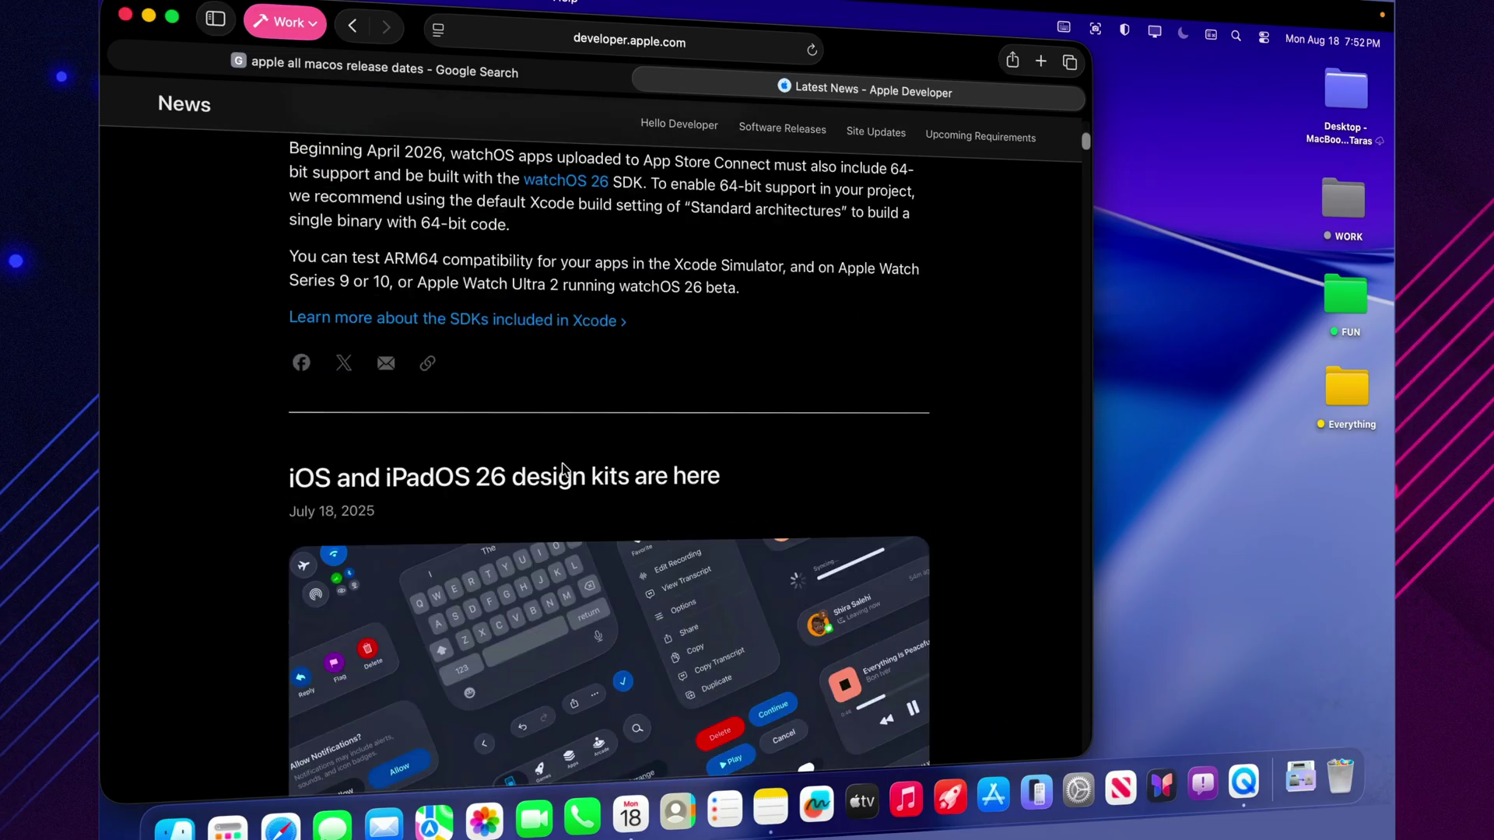
scroll(566, 470, "down", 5)
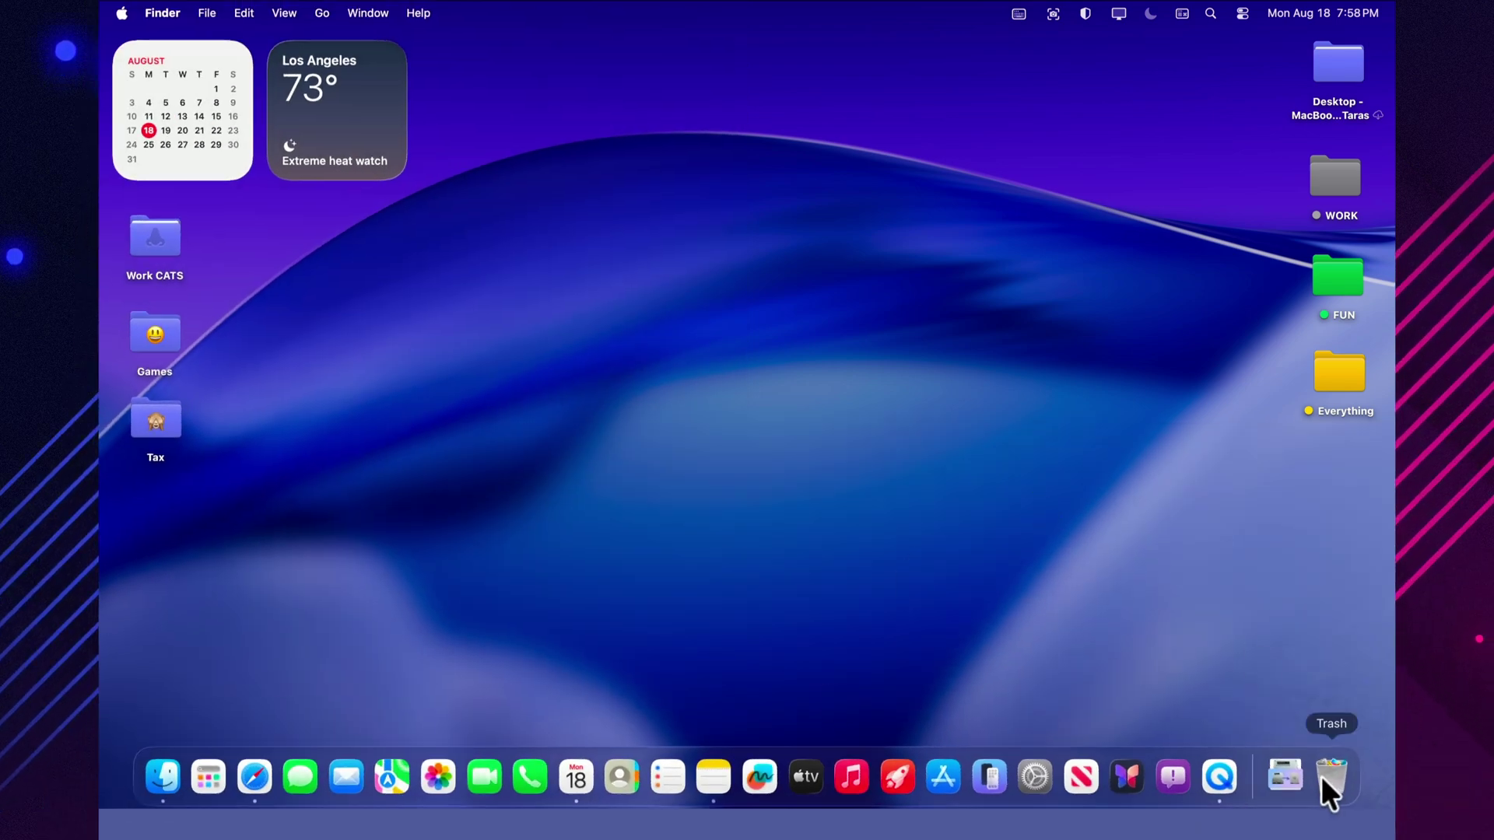
- Open Software Update to see macOS Tahoe Beta 26.0 is current, and review the Automatic Updates options
left_click(1025, 776)
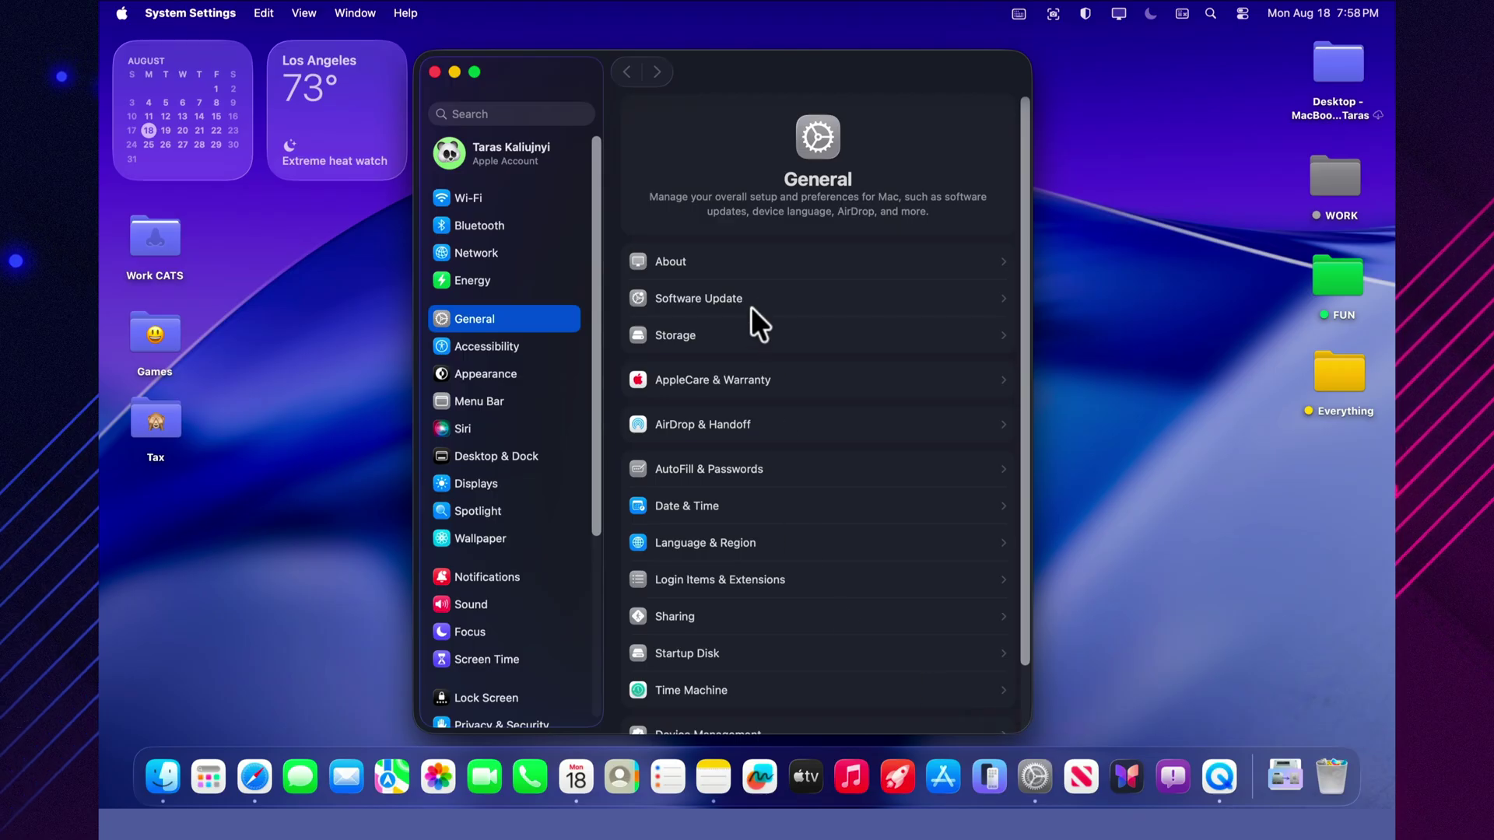
left_click(750, 301)
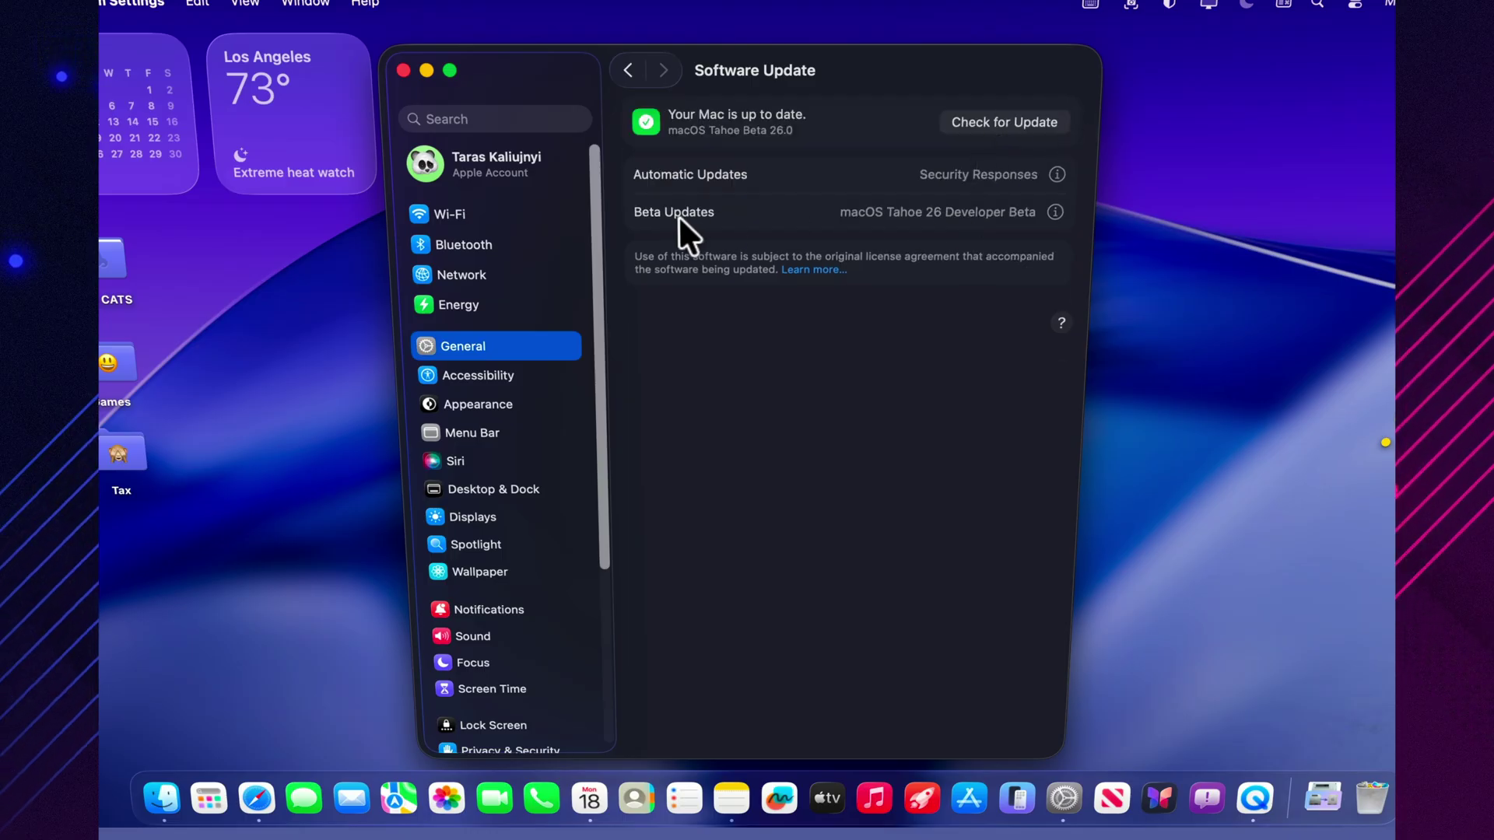
left_click(1057, 176)
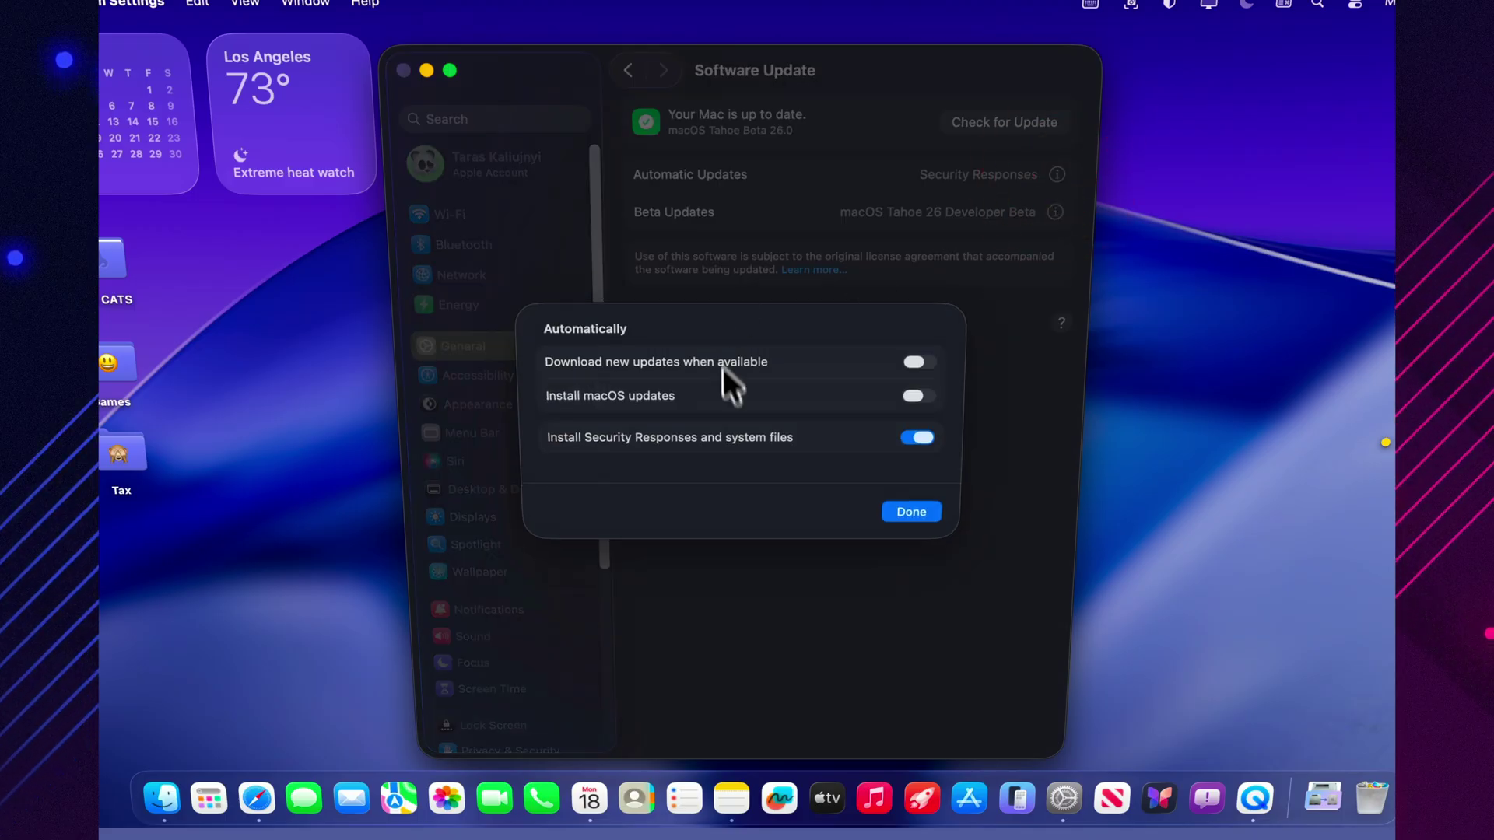
left_click(897, 505)
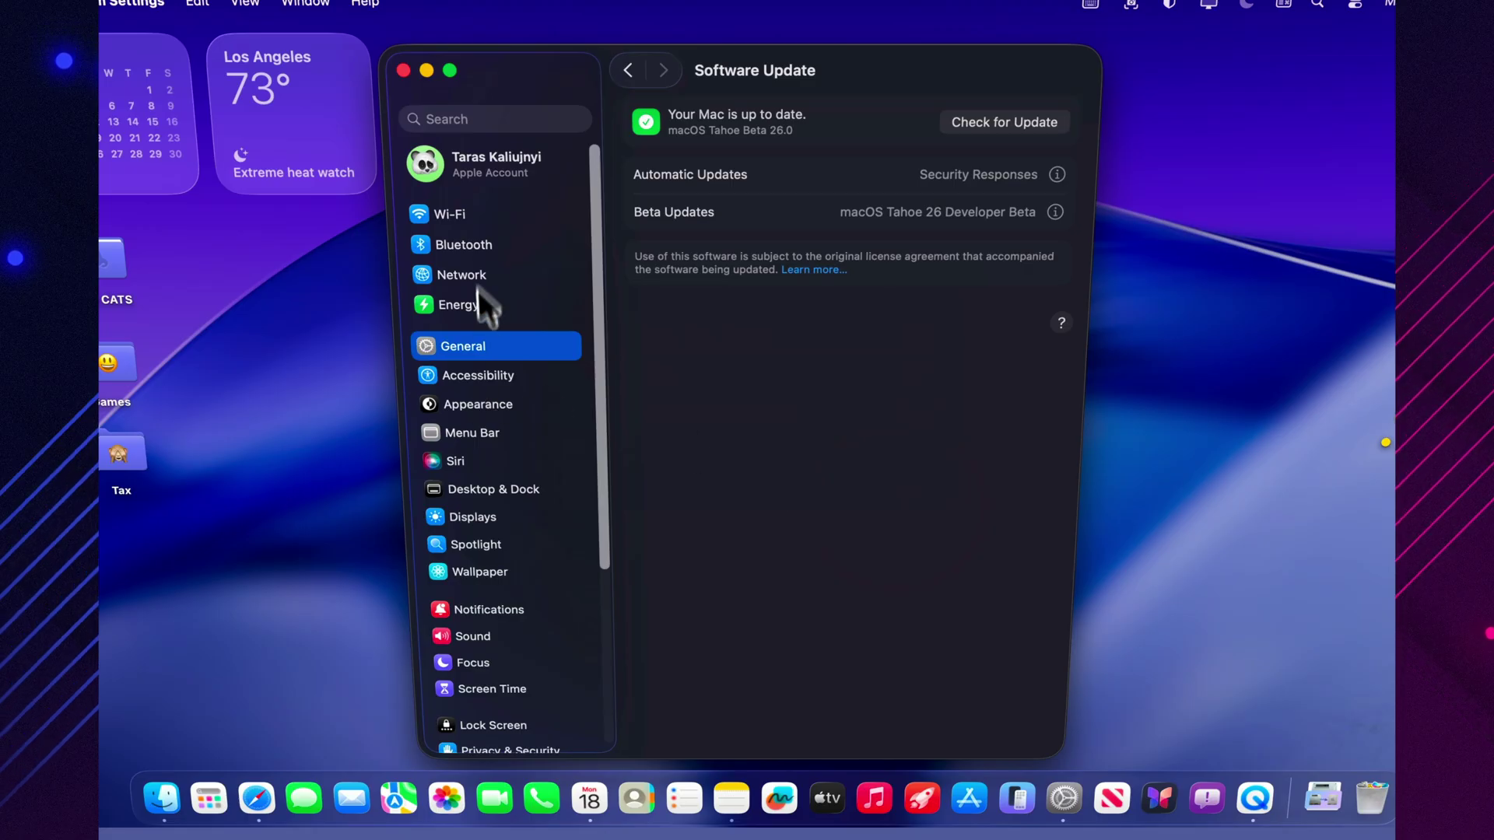